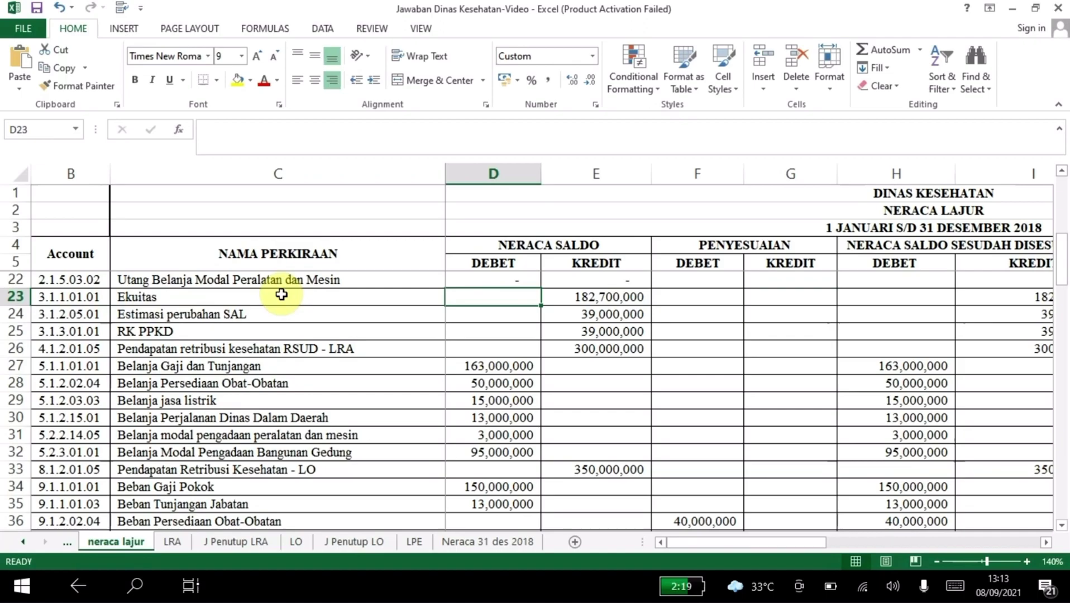
# Step: Examine the Ekuitas, Estimasi perubahan SAL and RK PPKD rows in the Neraca Saldo columns of the neraca lajur sheet
pyautogui.click(281, 295)
pyautogui.press('Right')
pyautogui.press('Left')
pyautogui.press('Left')
pyautogui.press('Right')
pyautogui.press('Right')
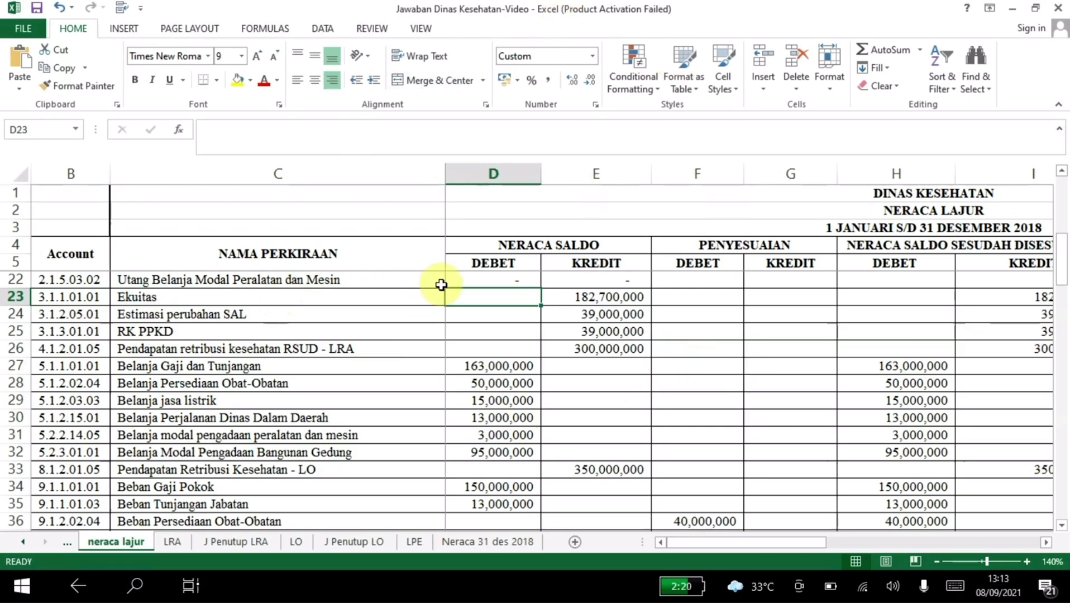
pyautogui.click(326, 274)
pyautogui.press('Down')
pyautogui.press('Down')
pyautogui.press('Down')
pyautogui.press('Right')
pyautogui.press('Right')
pyautogui.press('Right')
pyautogui.press('Left')
pyautogui.press('Left')
pyautogui.press('Left')
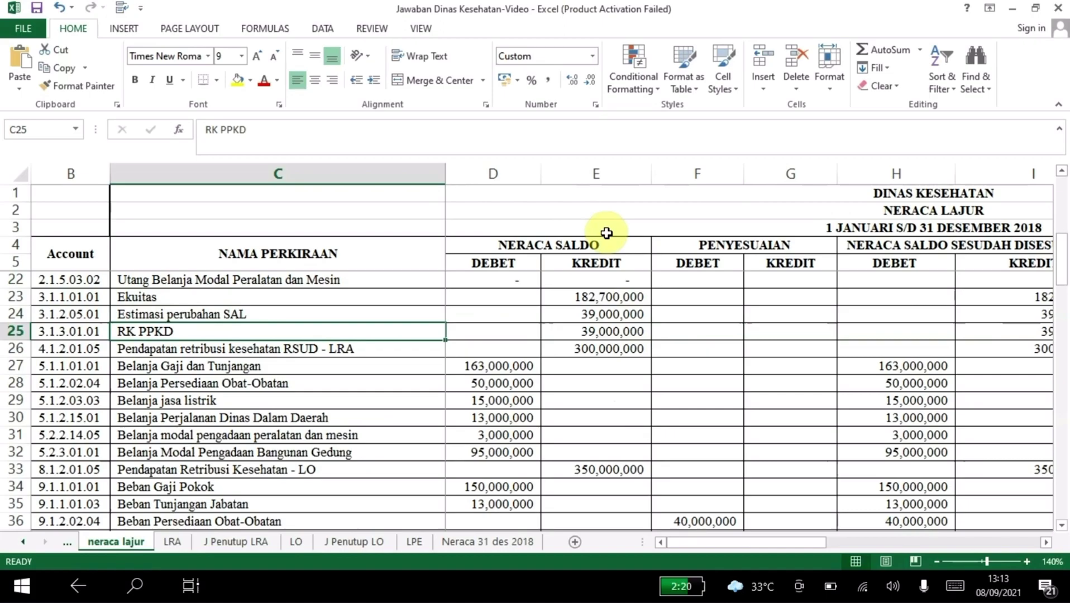
pyautogui.click(553, 246)
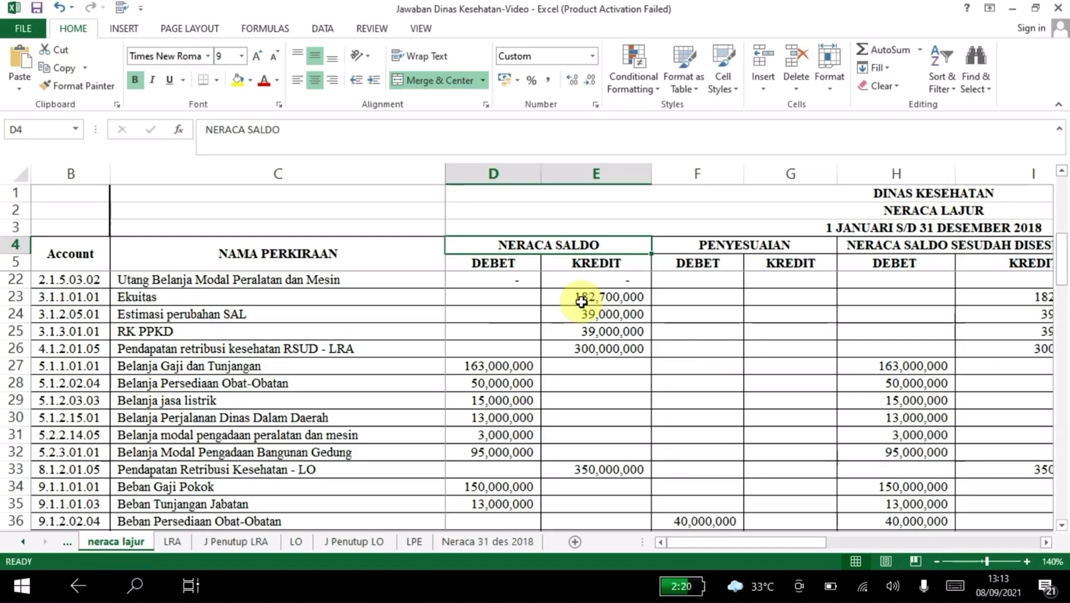
pyautogui.click(582, 302)
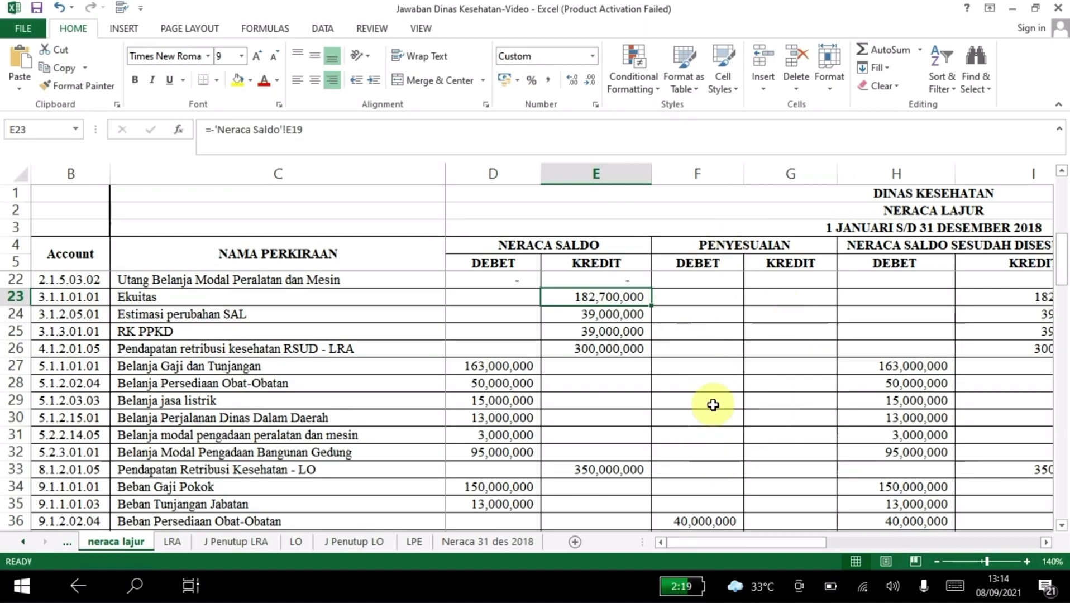
# Step: Examine the Neraca Saldo Sesudah Disesuaikan columns for the equity and Pendapatan retribusi kesehatan RSUD - LRA rows
pyautogui.click(871, 348)
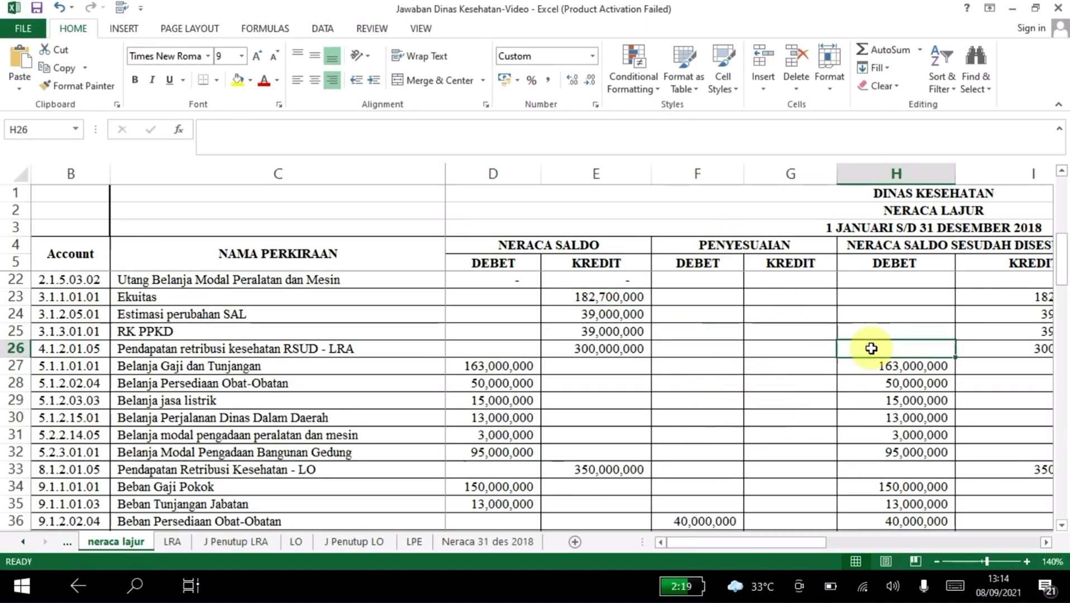
pyautogui.press('Left')
pyautogui.press('Right')
pyautogui.press('Right')
pyautogui.press('Right')
pyautogui.press('Left')
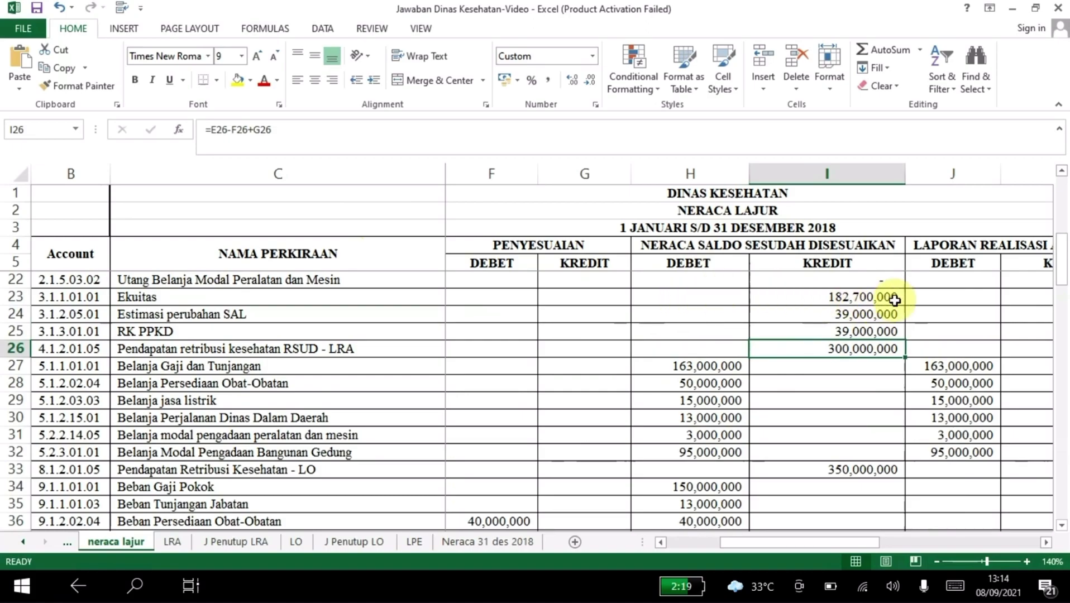
pyautogui.click(933, 307)
pyautogui.press('Right')
pyautogui.press('Right')
pyautogui.press('Right')
pyautogui.press('Right')
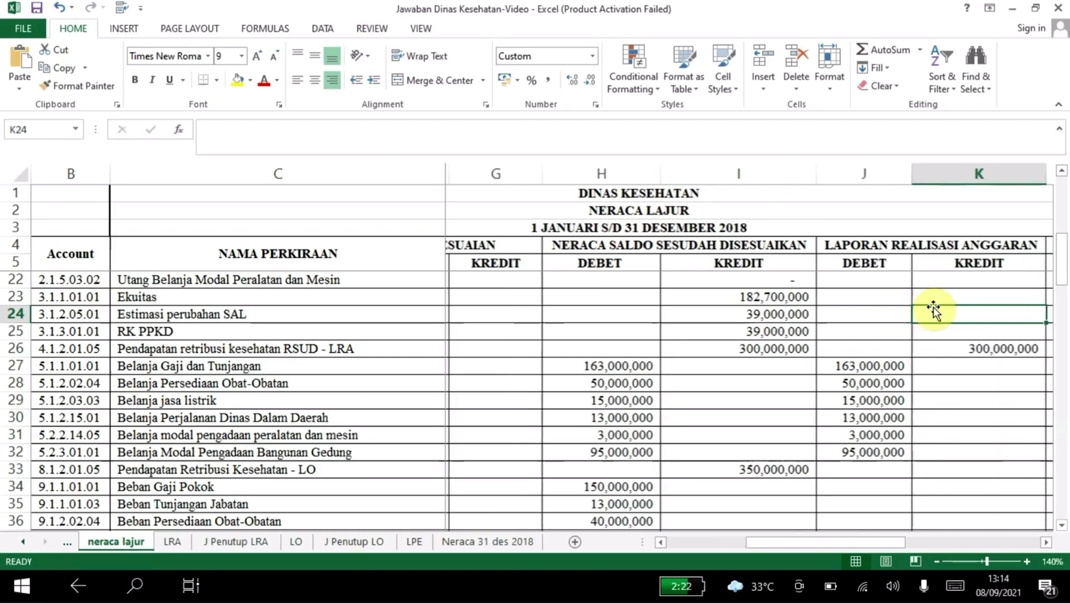
# Step: Review the Laporan Realisasi Anggaran, Laporan Operasional and Neraca columns, including the LRA credit of Pendapatan retribusi kesehatan RSUD
pyautogui.press('Left')
pyautogui.press('Left')
pyautogui.press('Left')
pyautogui.press('Left')
pyautogui.press('Right')
pyautogui.press('Right')
pyautogui.press('Right')
pyautogui.press('Right')
pyautogui.press('Right')
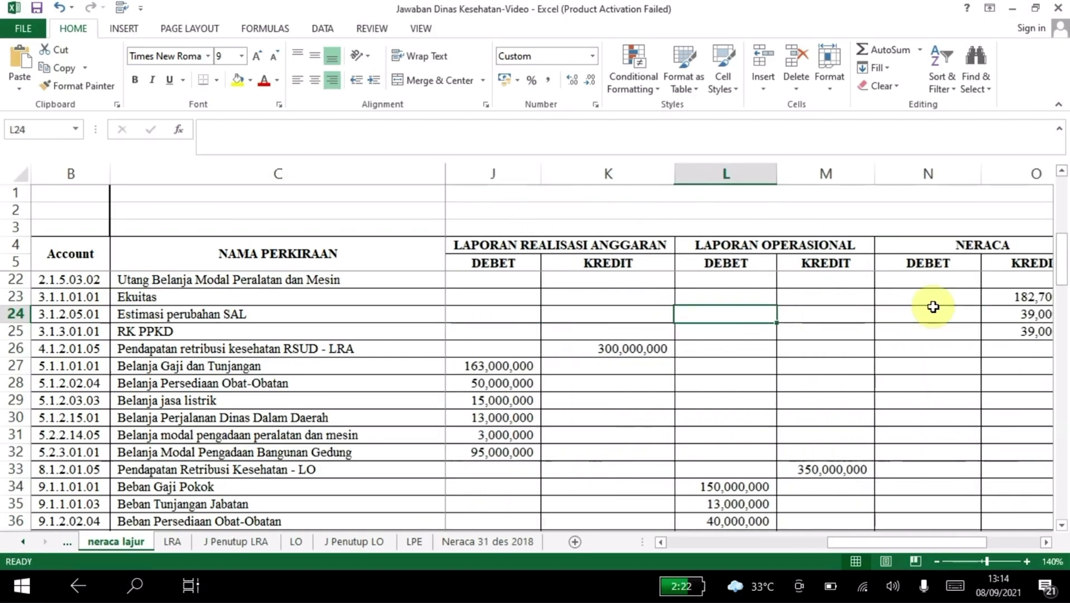
pyautogui.press('Left')
pyautogui.press('Left')
pyautogui.press('Left')
pyautogui.press('Left')
pyautogui.press('Left')
pyautogui.press('Left')
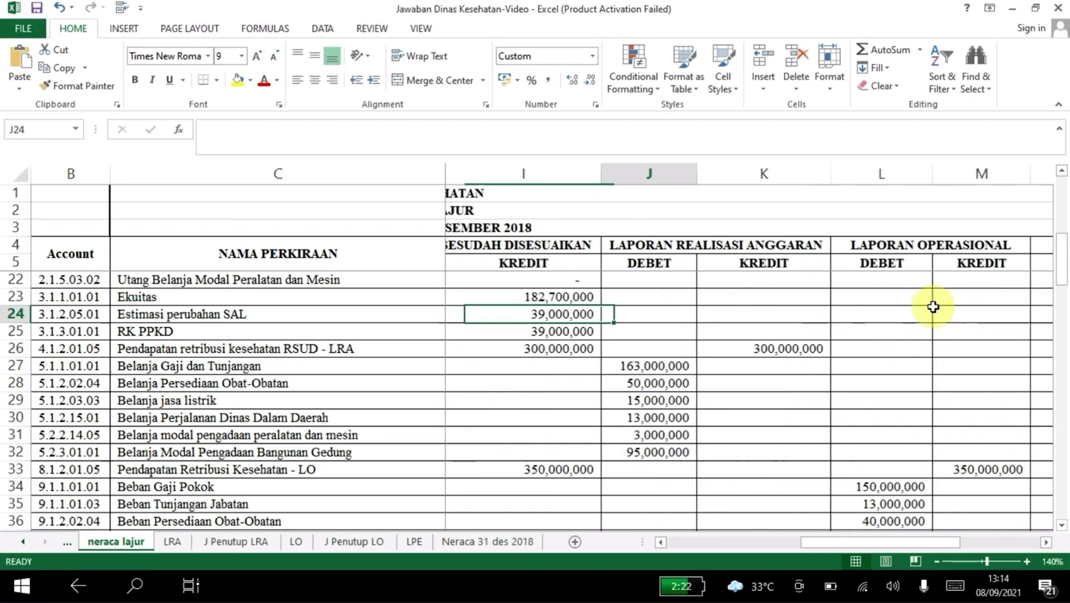
pyautogui.press('Right')
pyautogui.press('Right')
pyautogui.press('Right')
pyautogui.press('Right')
pyautogui.press('Right')
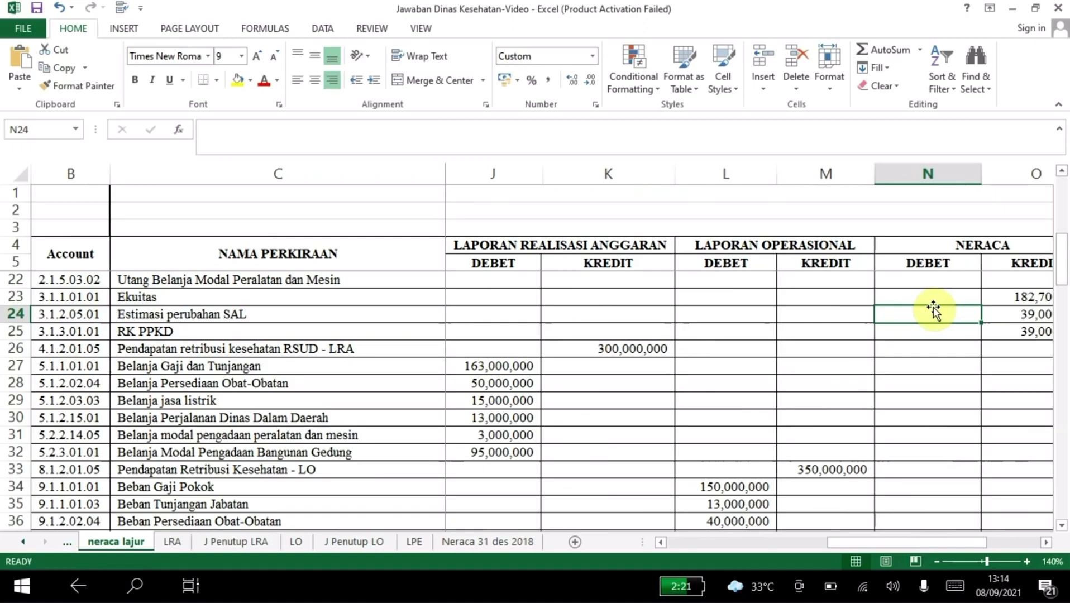
pyautogui.press('Left')
pyautogui.press('Left')
pyautogui.press('Left')
pyautogui.press('Left')
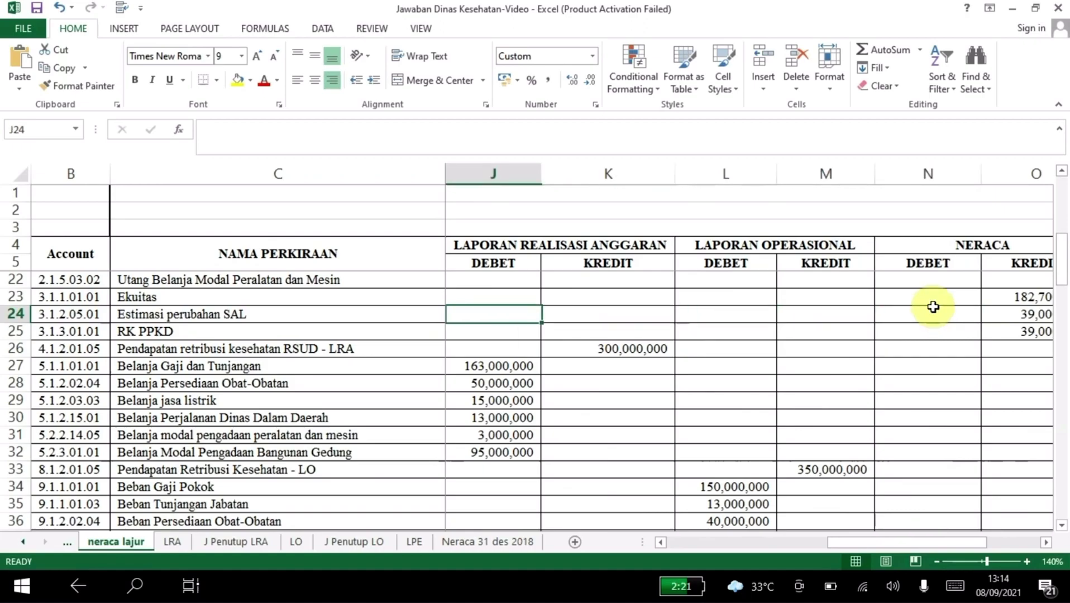
pyautogui.press('Right')
pyautogui.press('Down')
pyautogui.press('Down')
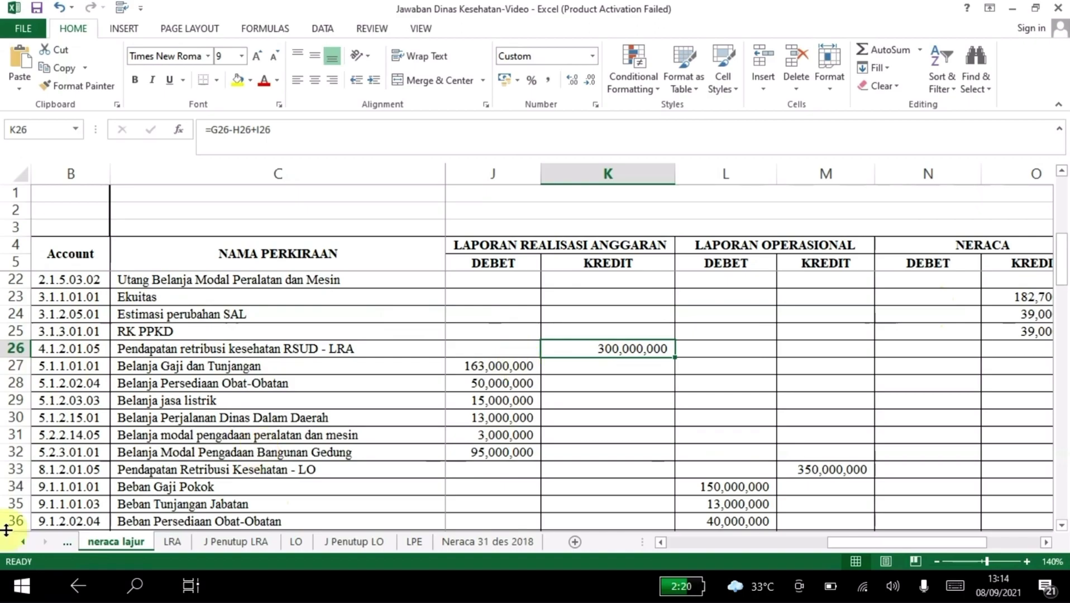
# Step: Inspect the account codes beginning with 8 and 9, and the Neraca columns down to the totals
pyautogui.click(51, 472)
pyautogui.click(54, 490)
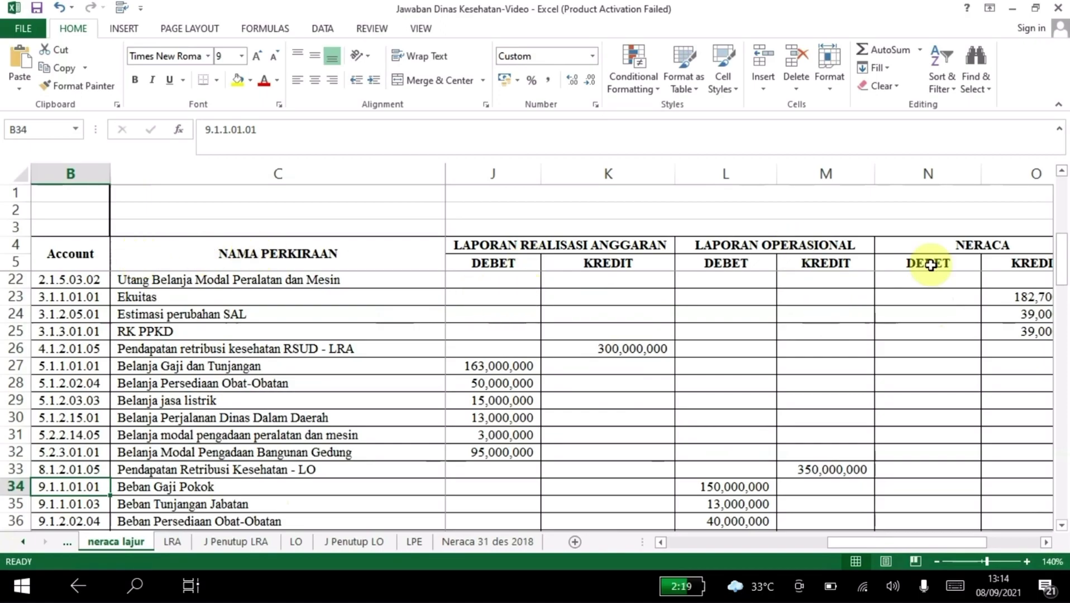
pyautogui.click(1008, 281)
pyautogui.press('Right')
pyautogui.press('Left')
pyautogui.press('Left')
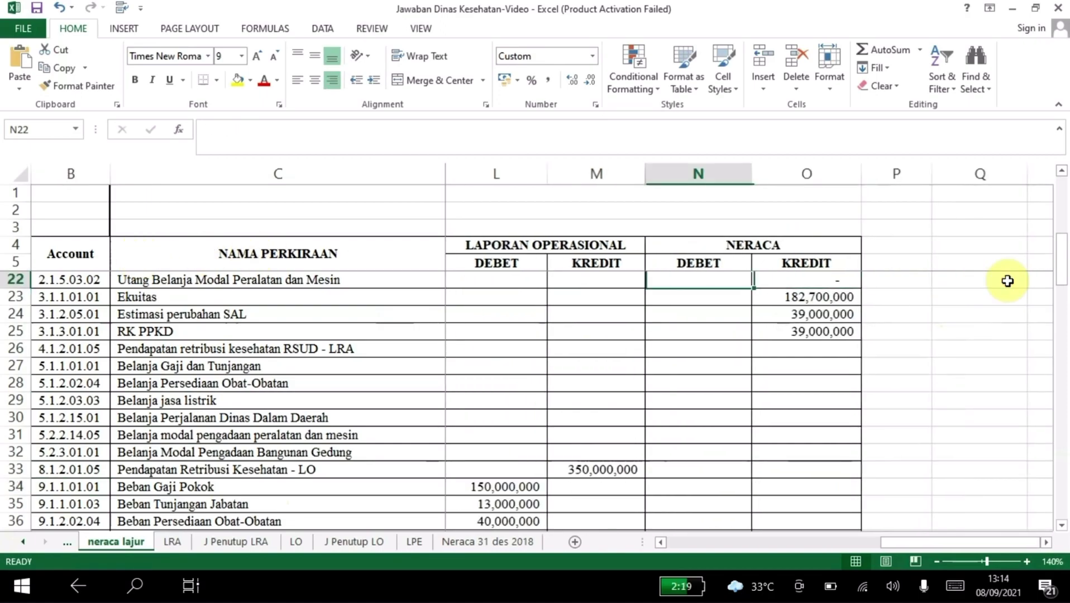
pyautogui.press('Right')
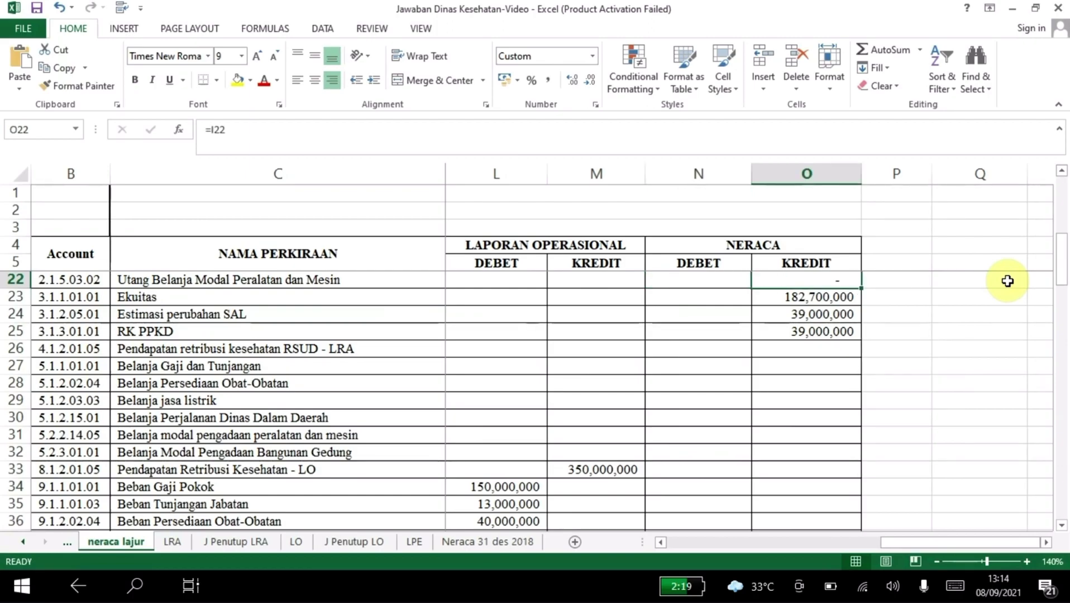
pyautogui.press('Down')
pyautogui.press('Down')
pyautogui.press('Down')
pyautogui.press('Down')
pyautogui.press('Down')
pyautogui.press('Down')
pyautogui.press('Down')
pyautogui.press('Down')
pyautogui.press('Down')
pyautogui.press('Down')
pyautogui.press('Down')
pyautogui.press('Down')
pyautogui.press('Down')
pyautogui.press('Down')
pyautogui.press('Down')
pyautogui.press('Down')
pyautogui.press('Down')
pyautogui.press('Down')
pyautogui.press('Down')
pyautogui.press('Down')
pyautogui.press('Down')
pyautogui.press('Up')
pyautogui.press('Up')
pyautogui.press('Up')
pyautogui.press('Up')
pyautogui.press('Up')
pyautogui.press('Up')
pyautogui.press('Up')
pyautogui.press('Up')
pyautogui.press('Up')
pyautogui.press('Up')
pyautogui.press('Up')
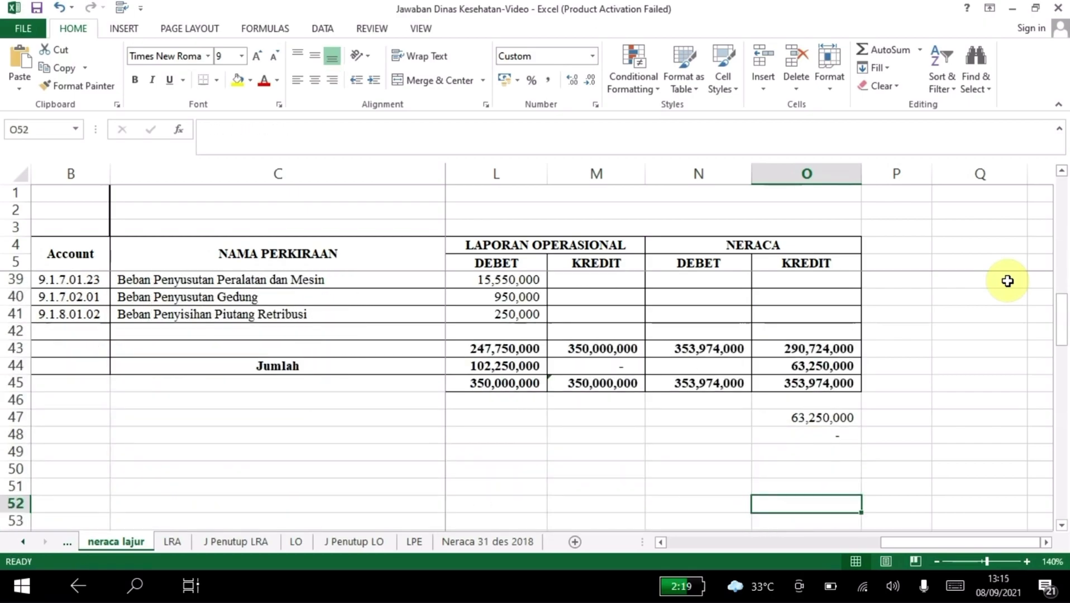
# Step: Compare the debit and credit totals in row 43 across all column groups of the neraca lajur sheet
pyautogui.press('Left')
pyautogui.press('Left')
pyautogui.press('Left')
pyautogui.press('Left')
pyautogui.press('Left')
pyautogui.press('Left')
pyautogui.press('Left')
pyautogui.press('Left')
pyautogui.press('Left')
pyautogui.press('Left')
pyautogui.press('Left')
pyautogui.press('Left')
pyautogui.press('Left')
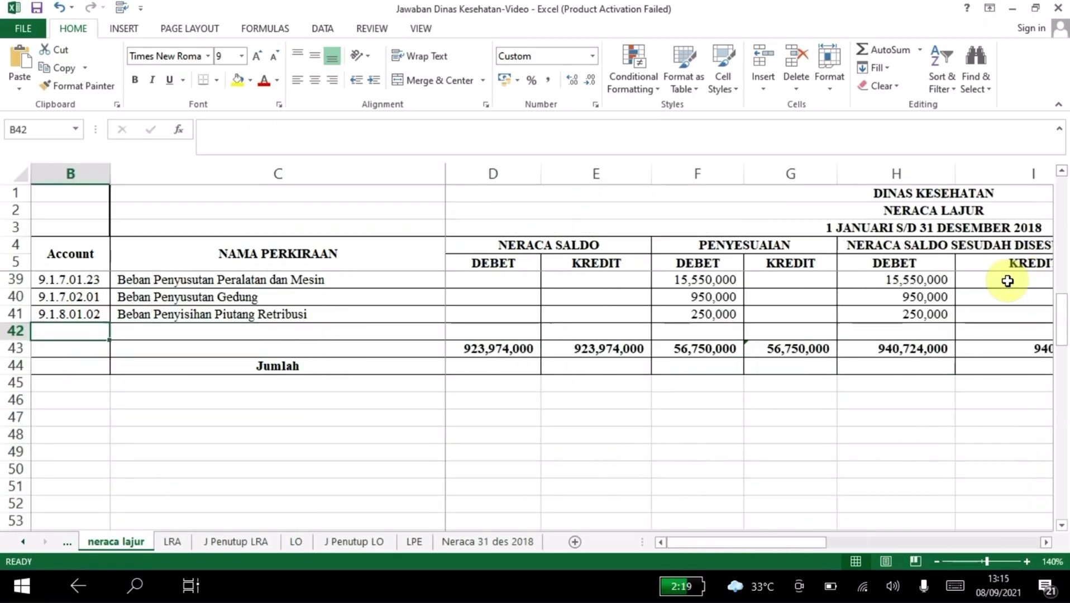
pyautogui.press('Right')
pyautogui.press('Right')
pyautogui.press('Right')
pyautogui.press('Down')
pyautogui.press('Left')
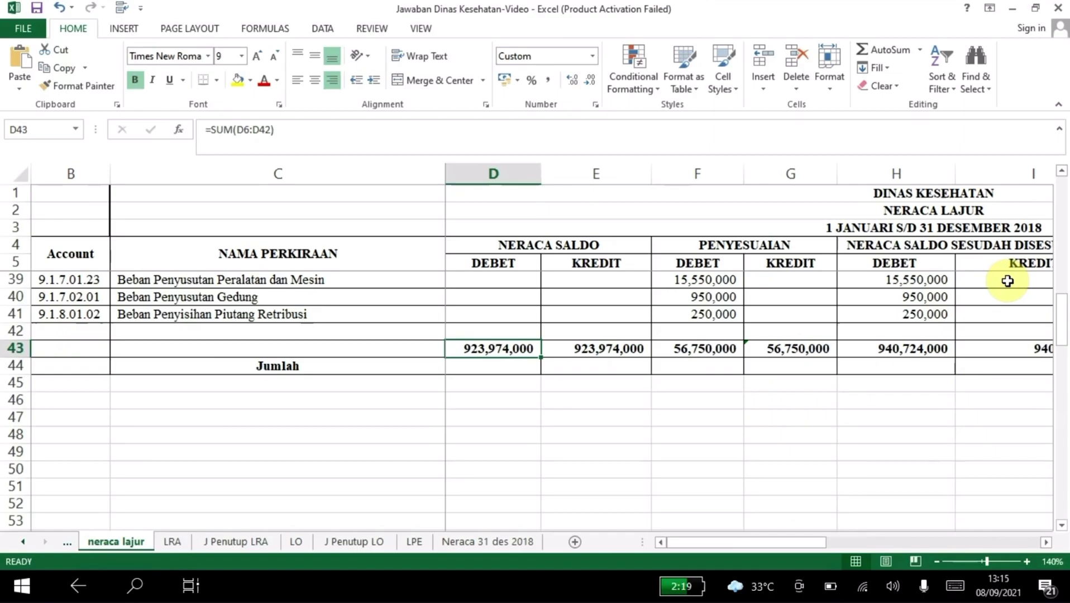
pyautogui.press('Right')
pyautogui.press('Right')
pyautogui.press('Right')
pyautogui.press('Right')
pyautogui.press('Right')
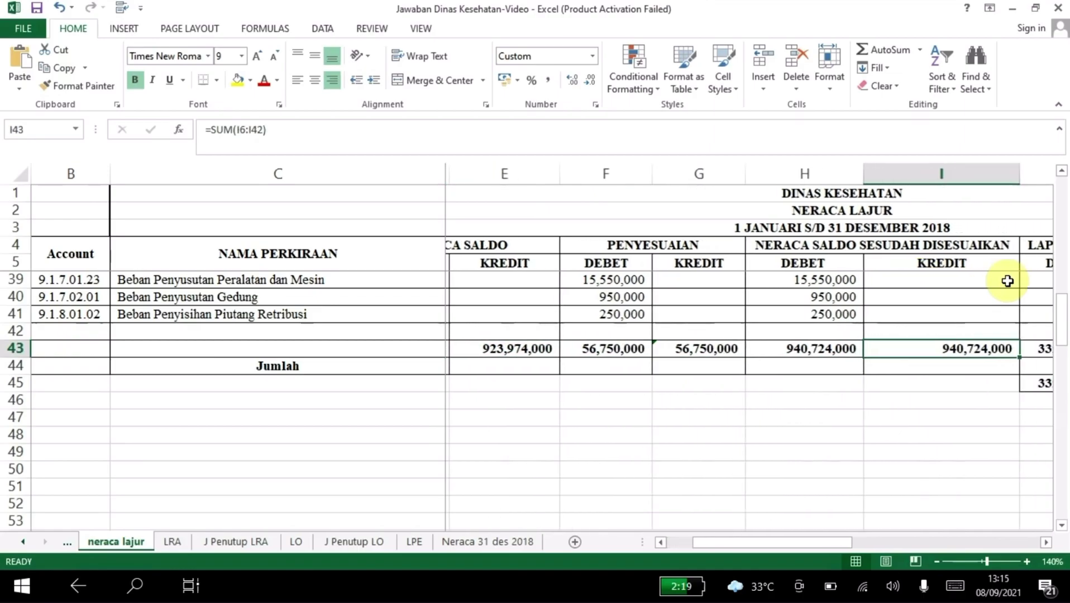
pyautogui.hscroll(3, 1007, 281)
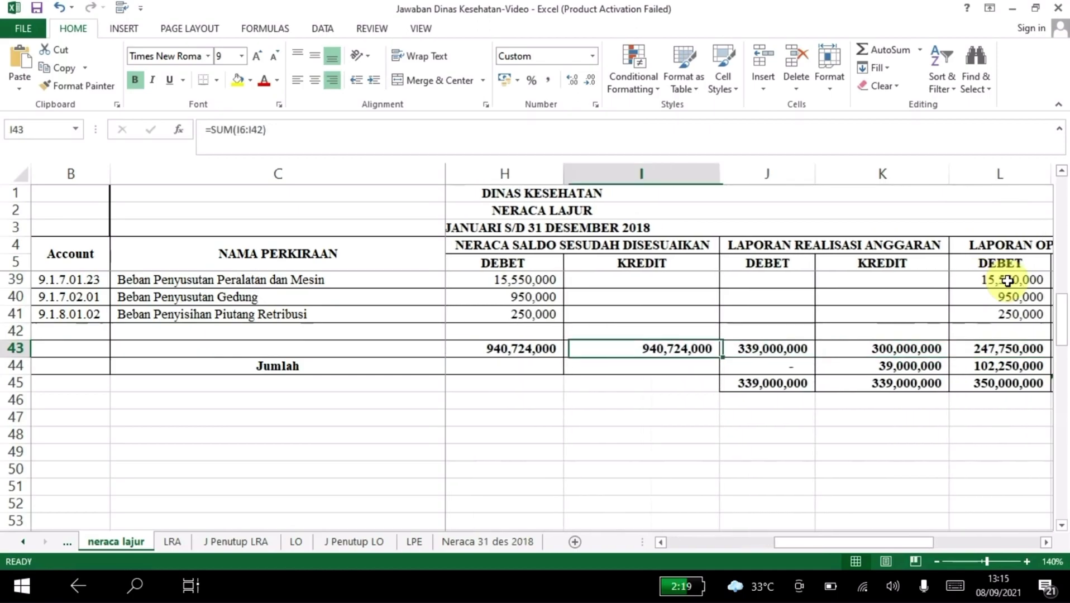
pyautogui.press('Right')
pyautogui.press('Right')
pyautogui.press('Left')
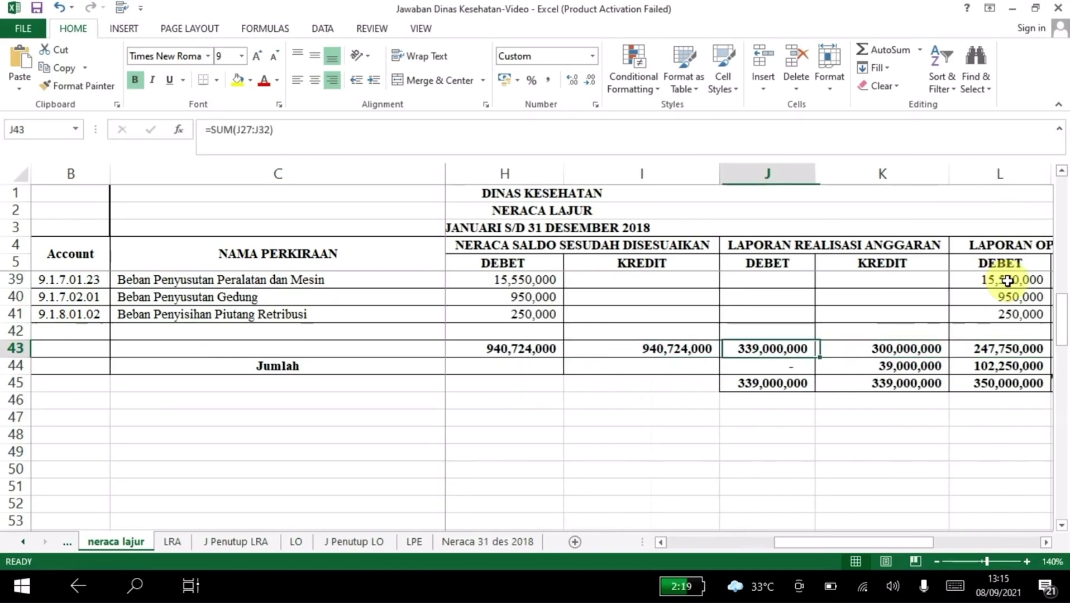
pyautogui.press('Right')
pyautogui.press('Right')
pyautogui.press('Right')
pyautogui.press('Right')
pyautogui.press('Right')
pyautogui.press('Right')
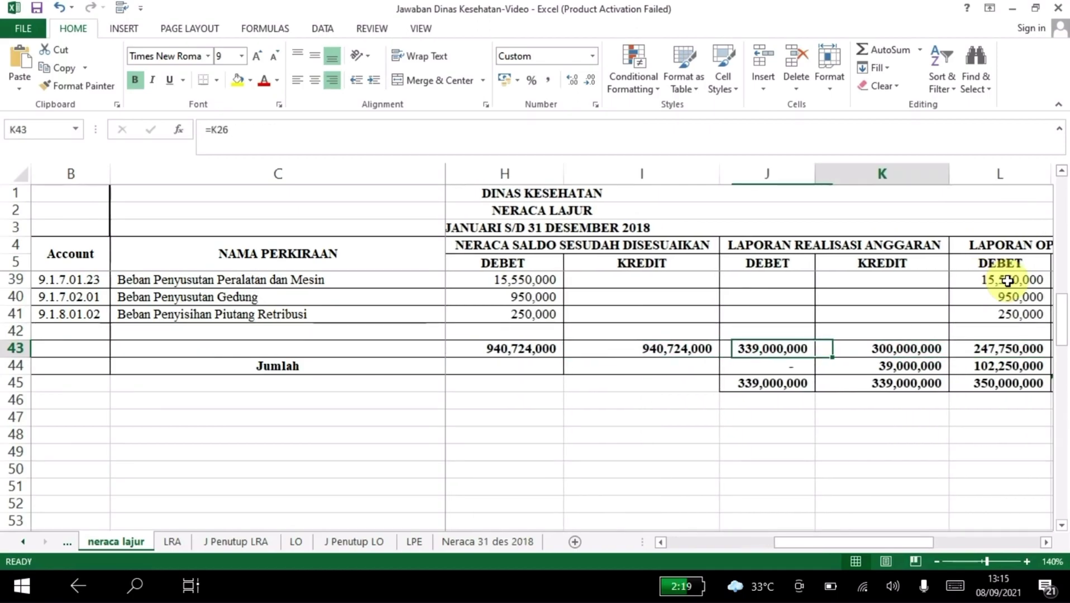
pyautogui.press('Left')
pyautogui.press('Left')
pyautogui.press('Left')
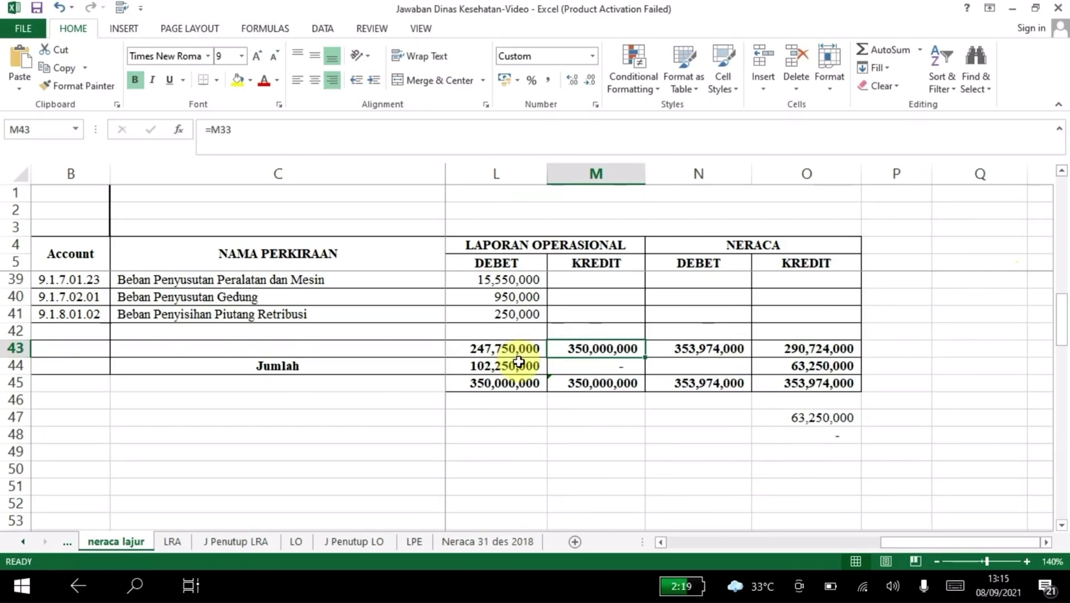
# Step: In the LRA sheet, link the Realisasi of Pendapatan Retribusi Daerah (LRA) in E9 to cell K26 of neraca lajur
pyautogui.click(169, 543)
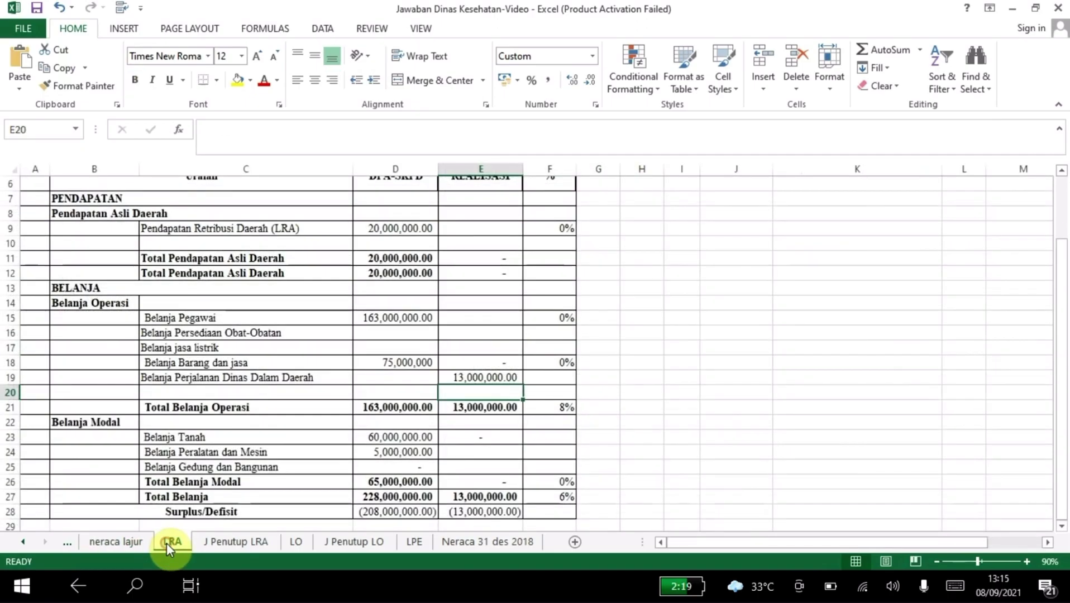
pyautogui.moveTo(1064, 276); pyautogui.dragTo(1057, 210)
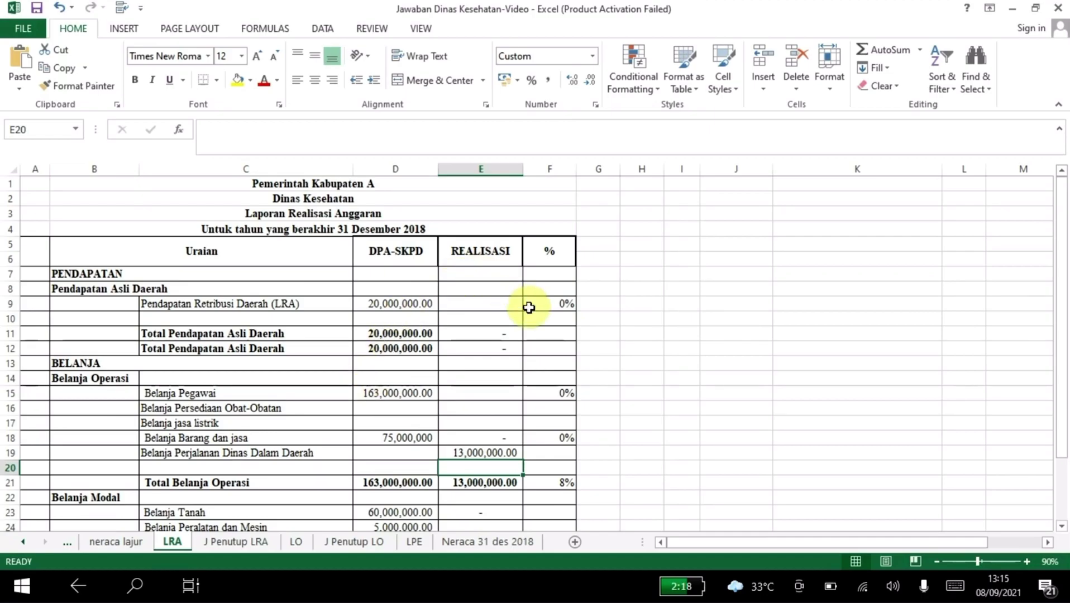
pyautogui.click(504, 306)
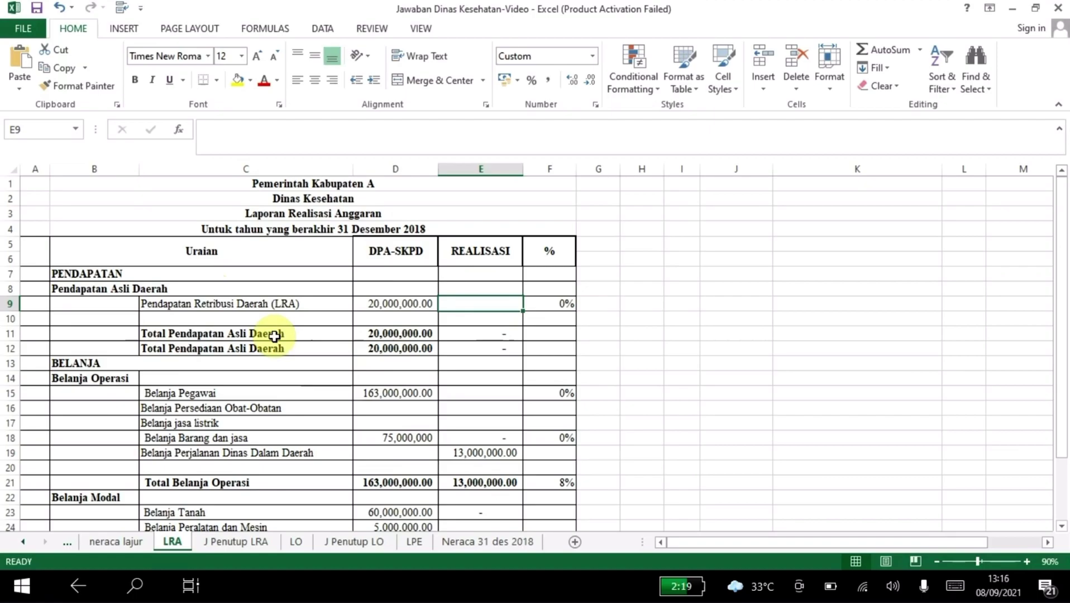
pyautogui.write('=')
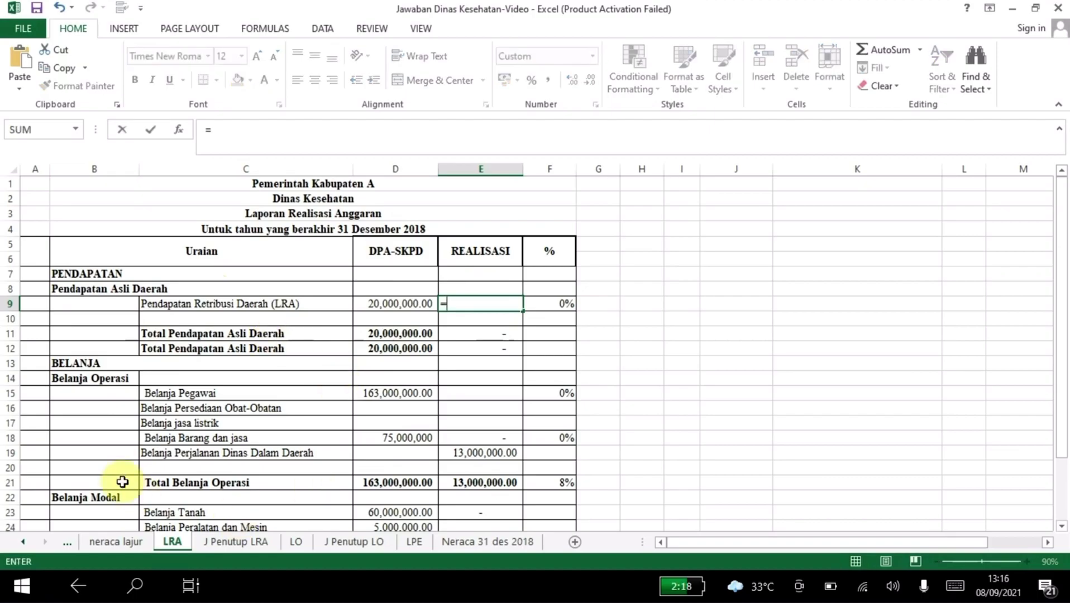
pyautogui.click(130, 547)
pyautogui.click(407, 263)
pyautogui.press('Down')
pyautogui.press('Down')
pyautogui.press('Down')
pyautogui.press('Down')
pyautogui.press('Down')
pyautogui.press('Down')
pyautogui.press('Down')
pyautogui.press('Down')
pyautogui.press('Down')
pyautogui.press('Down')
pyautogui.press('Down')
pyautogui.press('Down')
pyautogui.press('Down')
pyautogui.press('Down')
pyautogui.press('Down')
pyautogui.press('Down')
pyautogui.press('Down')
pyautogui.press('Down')
pyautogui.press('Down')
pyautogui.press('Down')
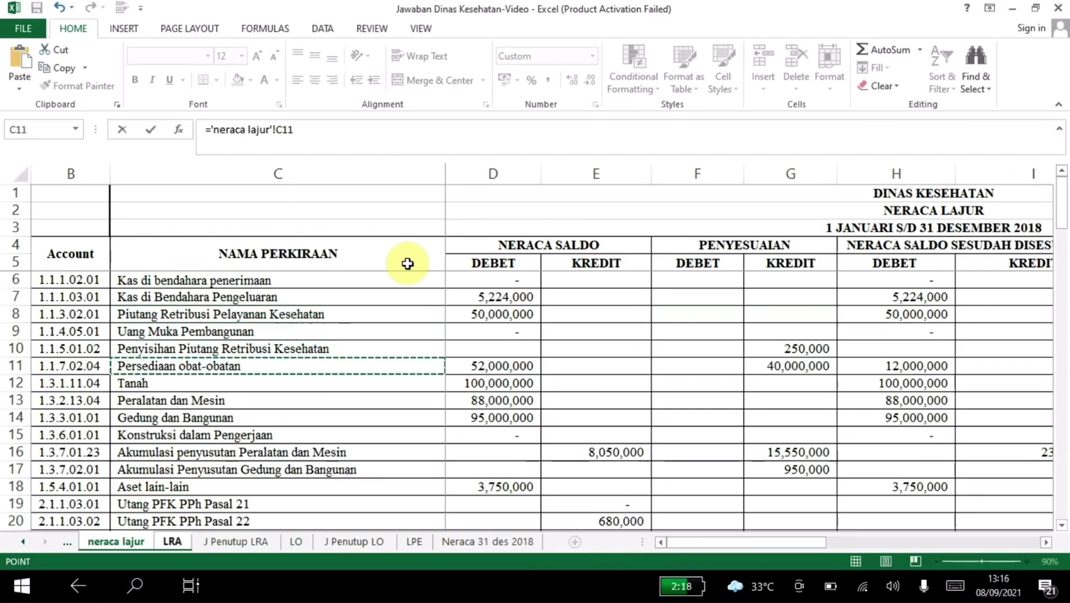
pyautogui.press('Up')
pyautogui.press('Up')
pyautogui.press('Right')
pyautogui.press('Right')
pyautogui.press('Right')
pyautogui.press('Right')
pyautogui.press('Right')
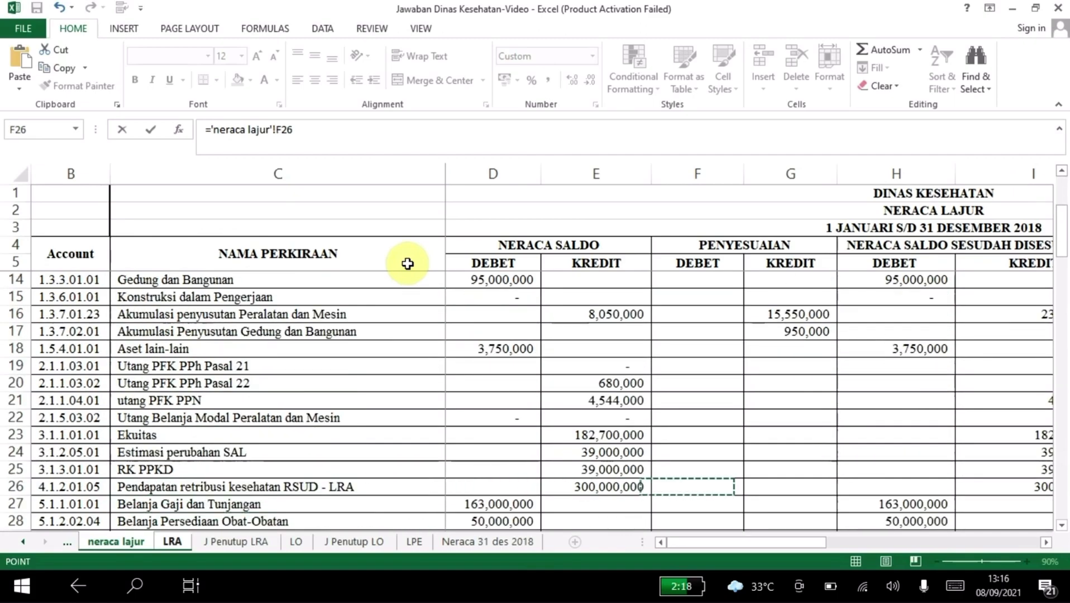
pyautogui.press('Right')
pyautogui.press('Right')
pyautogui.press('Right')
pyautogui.press('Right')
pyautogui.press('Right')
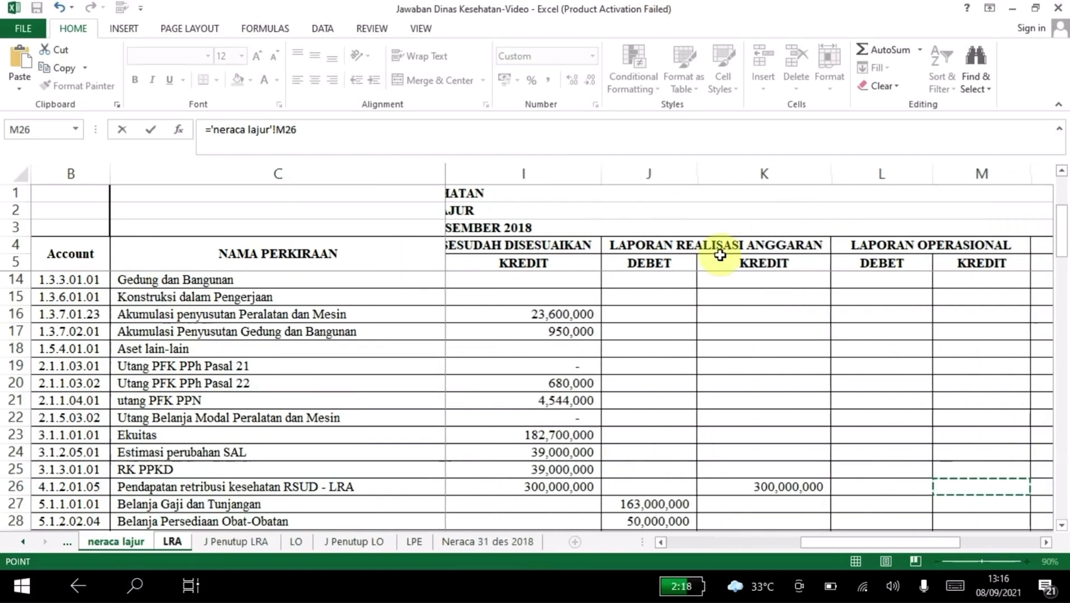
pyautogui.click(735, 494)
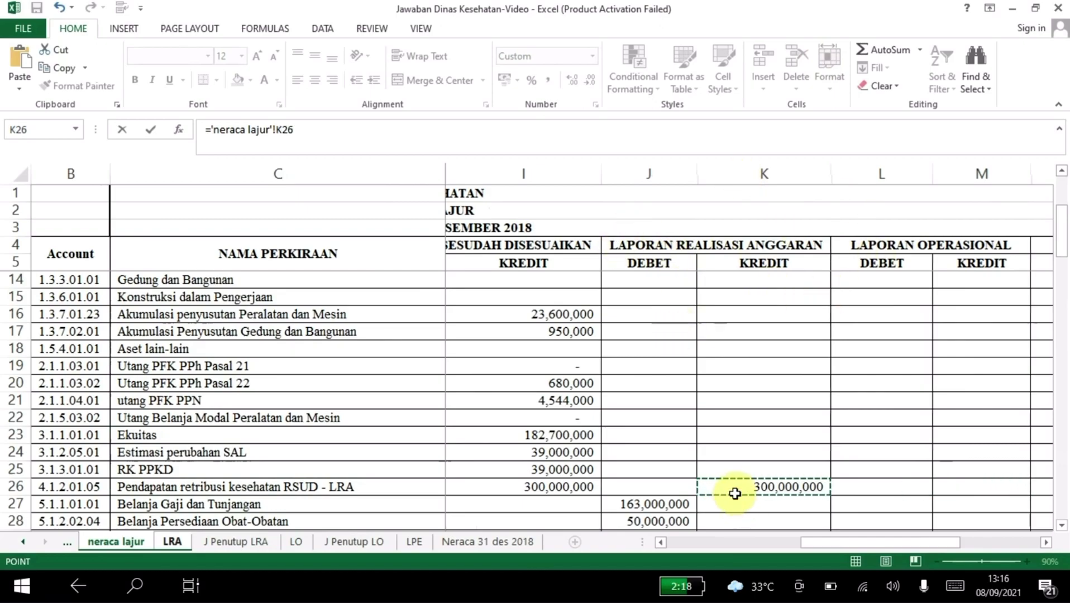
pyautogui.press('Return')
# Step: Link the Realisasi of Belanja Pegawai in E15 to the Belanja Gaji dan Tunjangan LRA debit, cell J27 of neraca lajur
pyautogui.press('Down')
pyautogui.press('Down')
pyautogui.press('Down')
pyautogui.press('Down')
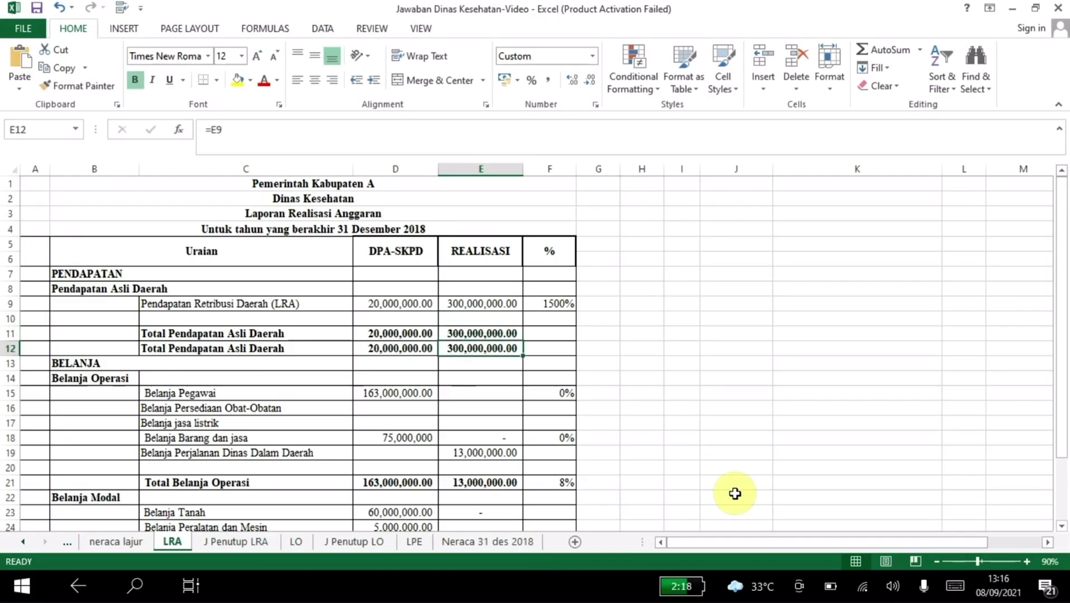
pyautogui.press('Down')
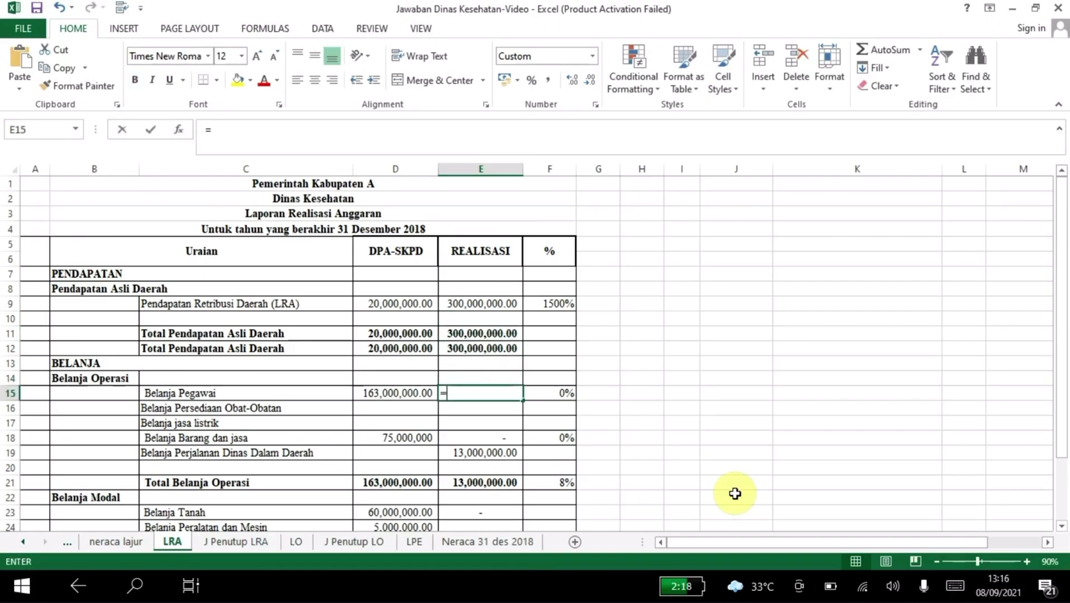
pyautogui.click(128, 543)
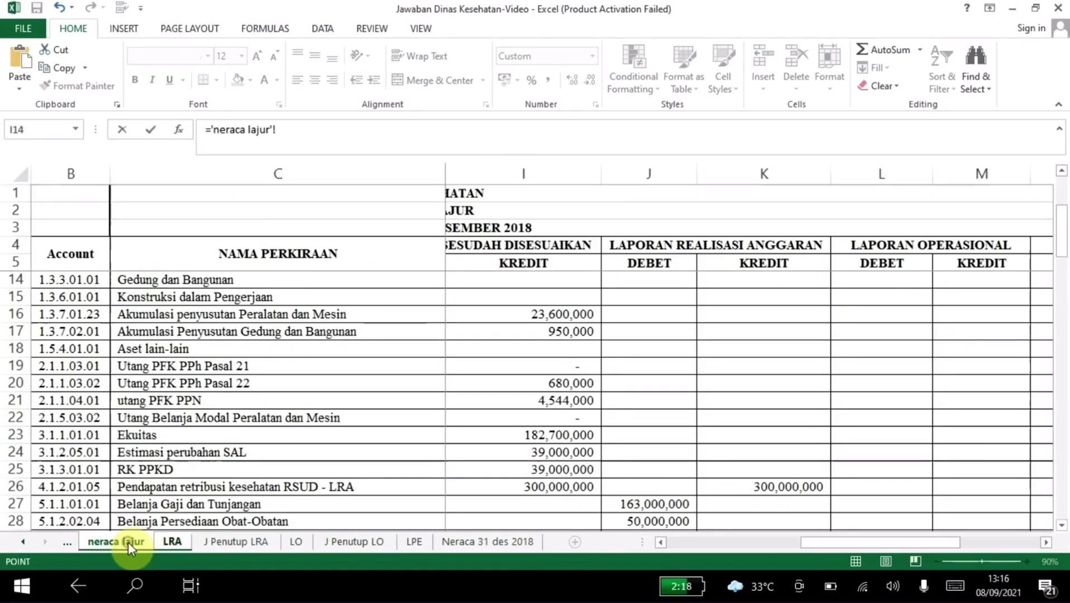
pyautogui.click(218, 317)
pyautogui.press('Down')
pyautogui.press('Down')
pyautogui.press('Down')
pyautogui.press('Down')
pyautogui.press('Down')
pyautogui.press('Down')
pyautogui.press('Down')
pyautogui.press('Down')
pyautogui.press('Down')
pyautogui.press('Down')
pyautogui.press('Down')
pyautogui.press('Down')
pyautogui.press('Down')
pyautogui.press('Down')
pyautogui.press('Down')
pyautogui.press('Down')
pyautogui.press('Down')
pyautogui.press('Down')
pyautogui.press('Down')
pyautogui.press('Up')
pyautogui.press('Up')
pyautogui.press('Up')
pyautogui.press('Up')
pyautogui.press('Up')
pyautogui.press('Up')
pyautogui.press('Up')
pyautogui.press('Up')
pyautogui.press('Right')
pyautogui.press('Right')
pyautogui.press('Right')
pyautogui.press('Right')
pyautogui.press('Right')
pyautogui.press('Right')
pyautogui.press('Right')
pyautogui.press('Right')
pyautogui.press('Right')
pyautogui.press('Left')
pyautogui.press('Left')
pyautogui.press('Return')
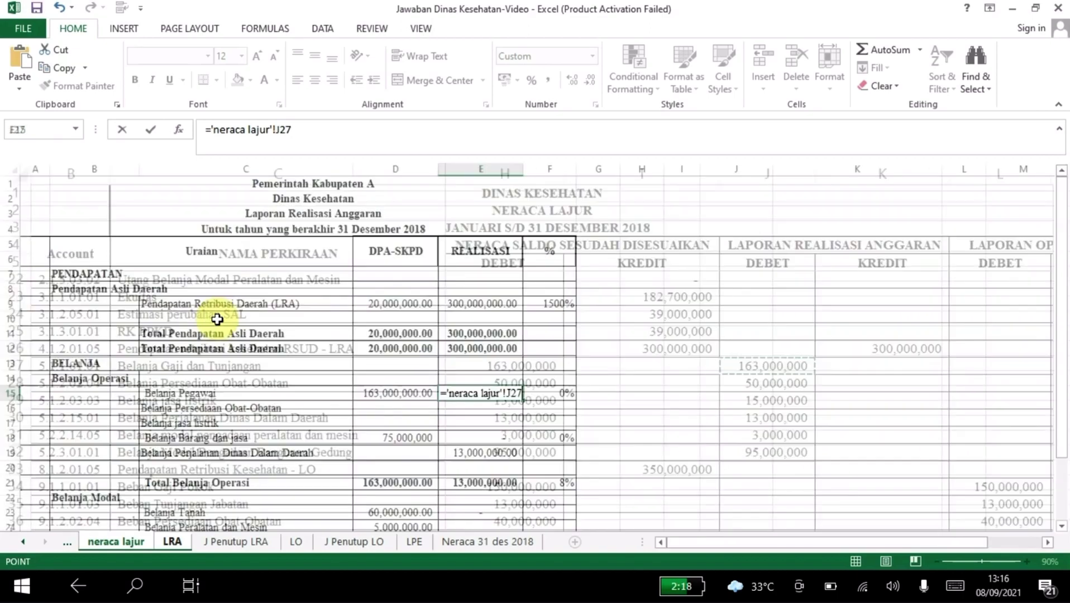
# Step: Link the Realisasi of Belanja Persediaan Obat-Obatan in E16 to the matching LRA debit, cell J28 of neraca lajur
pyautogui.write('=')
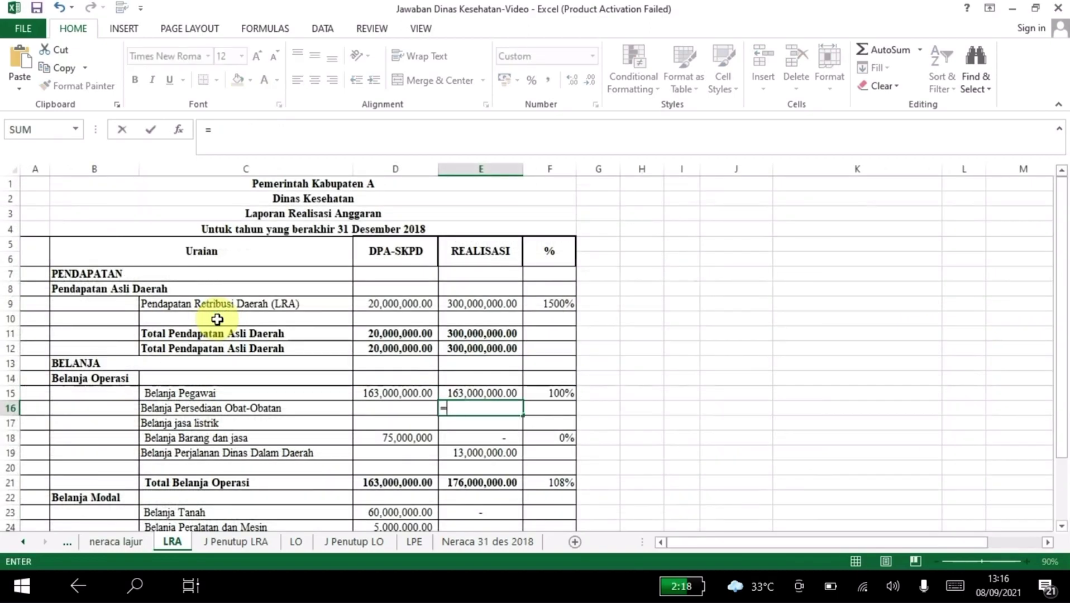
pyautogui.click(113, 548)
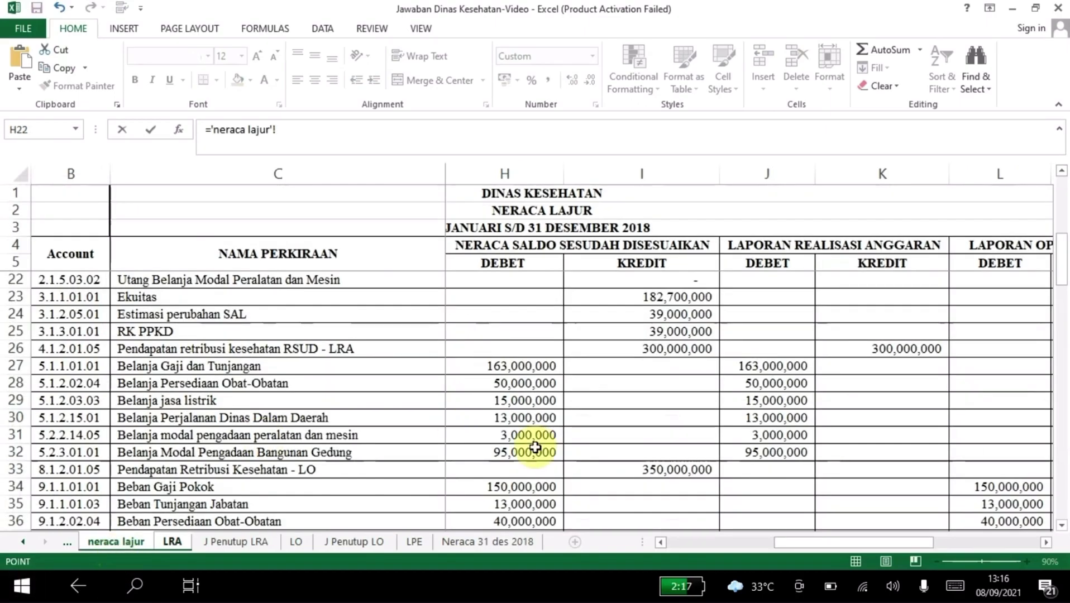
pyautogui.click(750, 384)
pyautogui.press('Return')
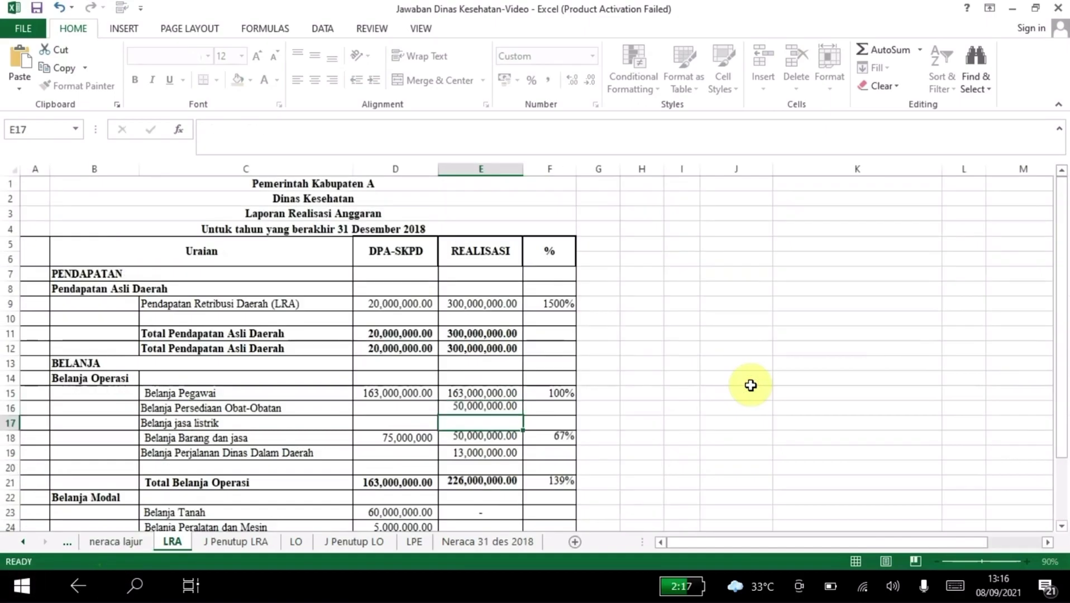
# Step: Link the Realisasi of Belanja jasa listrik in E17 to the matching LRA debit, cell J29 of neraca lajur
pyautogui.write('=')
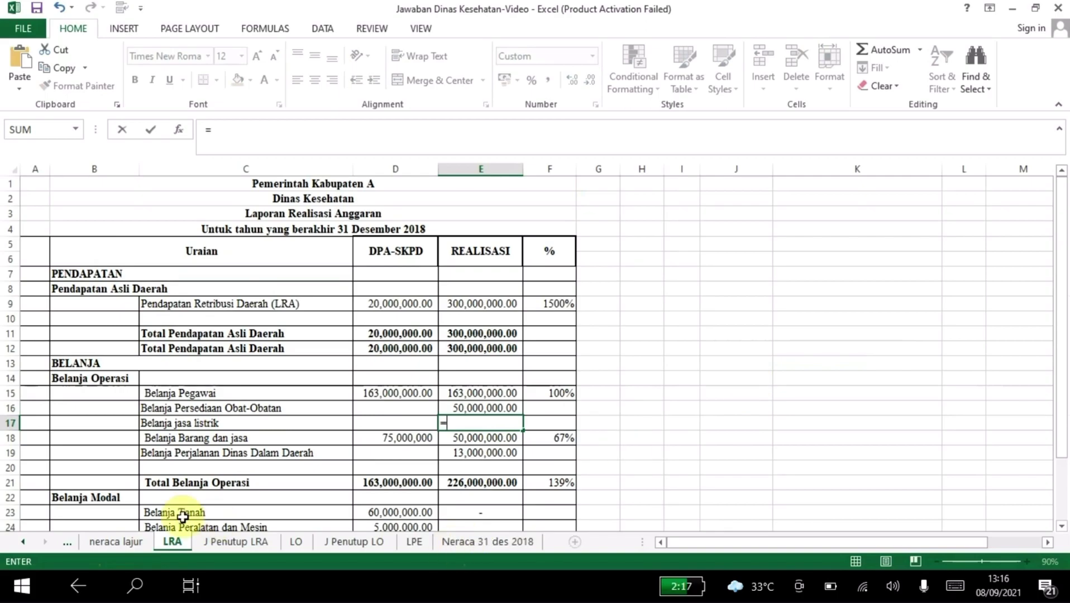
pyautogui.click(134, 544)
pyautogui.click(763, 400)
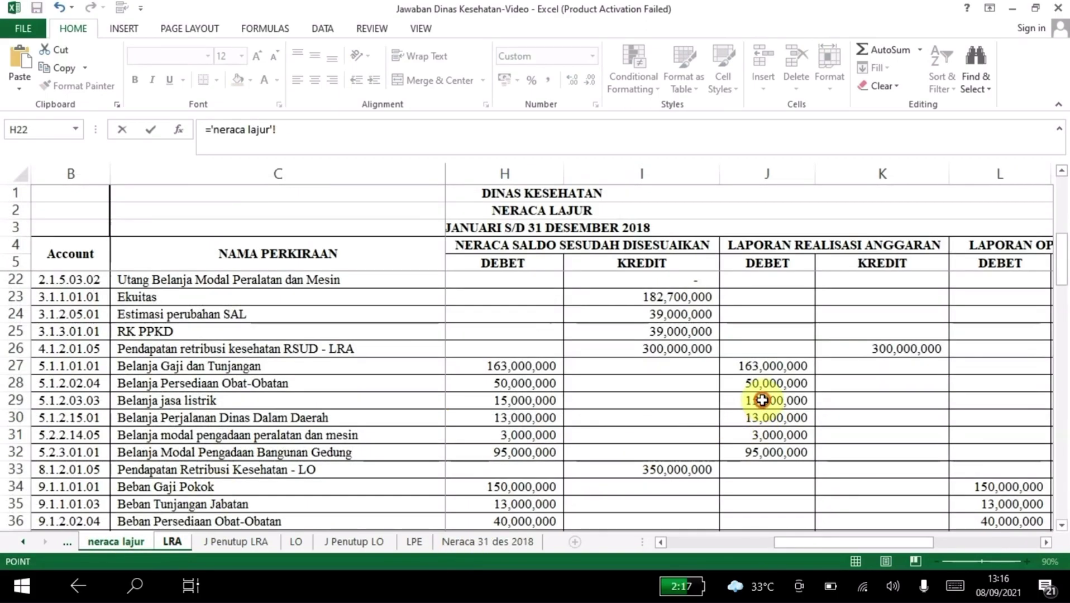
pyautogui.press('Return')
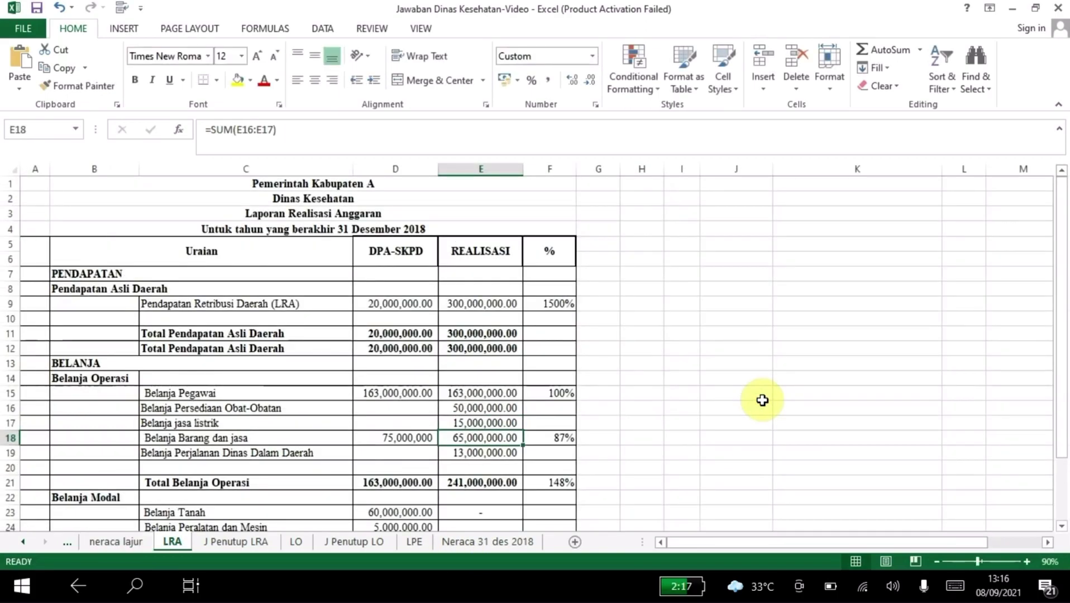
# Step: Relink the Realisasi of Belanja Perjalanan Dinas Dalam Daerah in E19 to that account's amount in row 30 of neraca lajur
pyautogui.press('Left')
pyautogui.press('Left')
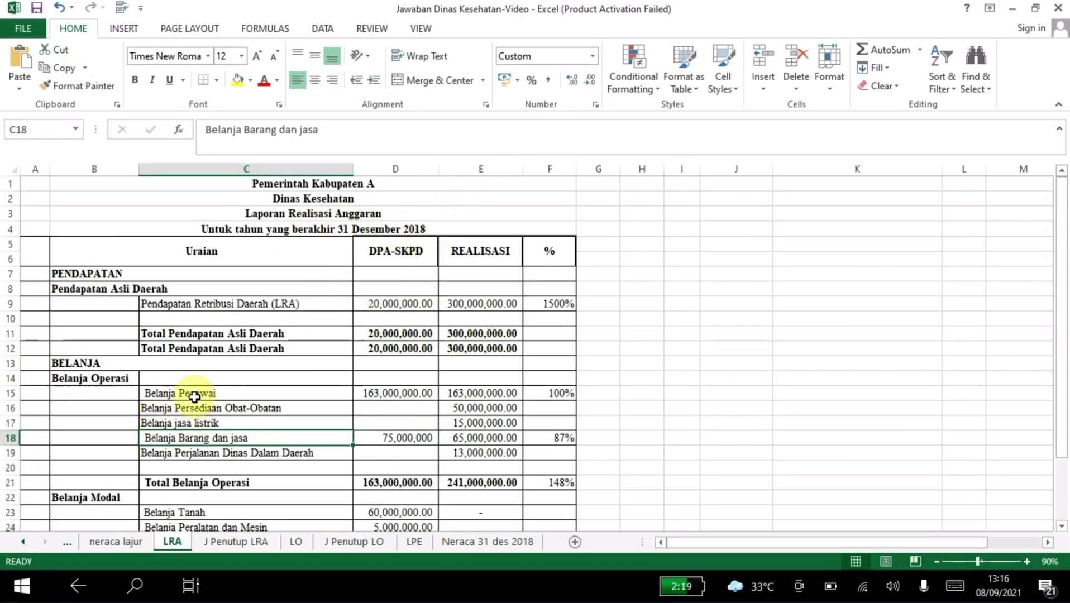
pyautogui.click(165, 388)
pyautogui.click(175, 437)
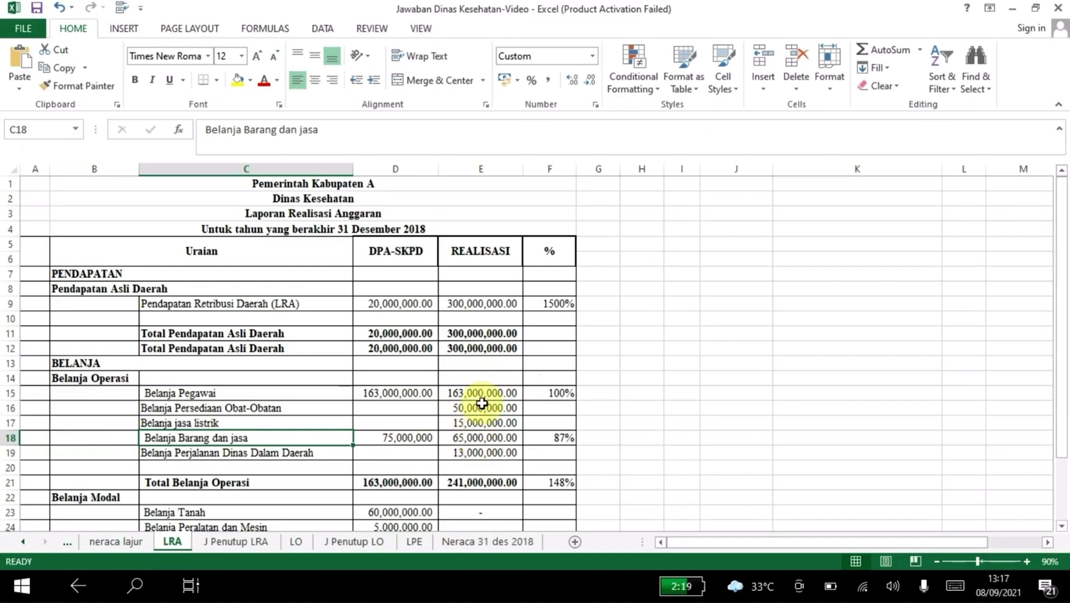
pyautogui.click(295, 450)
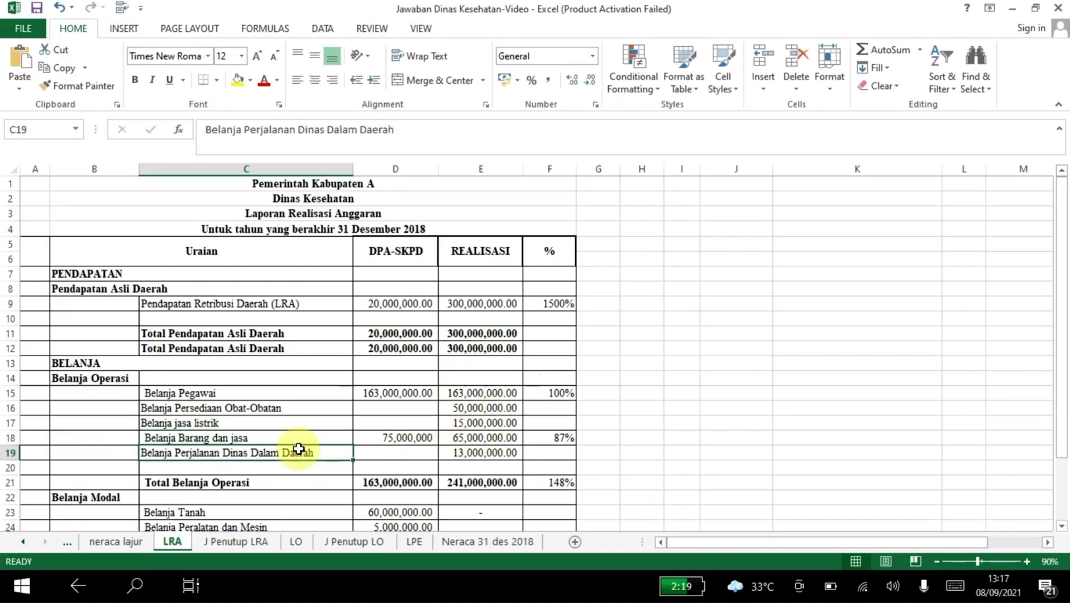
pyautogui.click(468, 454)
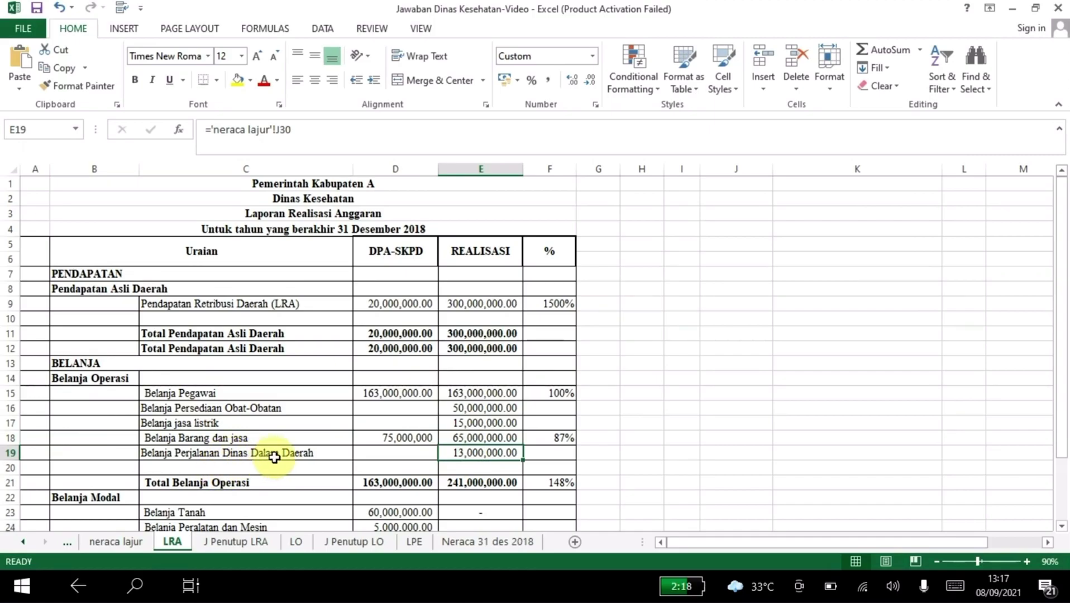
pyautogui.write('=')
pyautogui.click(93, 539)
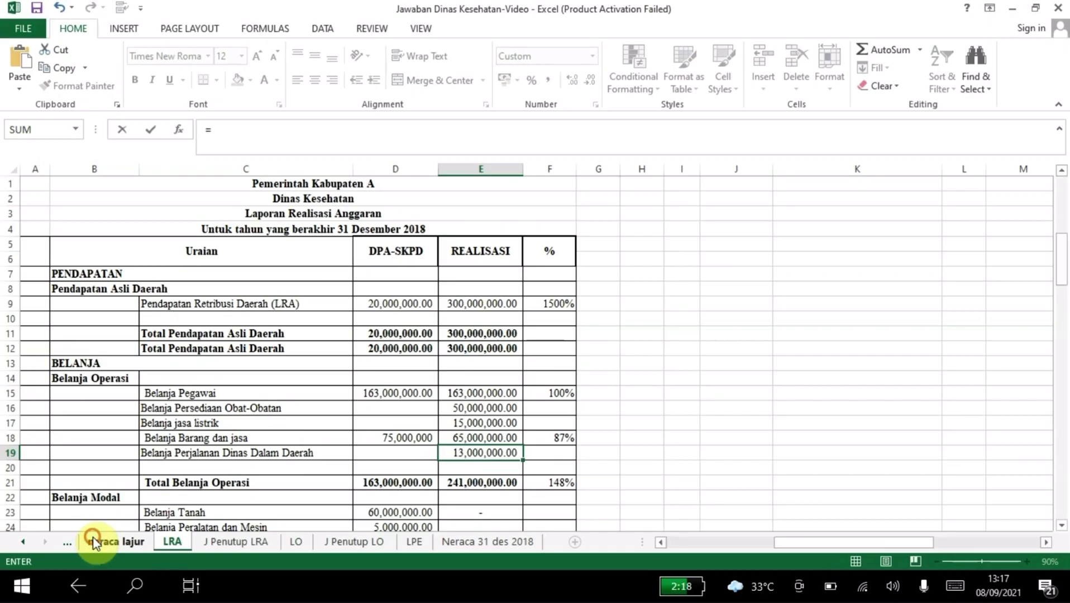
pyautogui.click(384, 438)
pyautogui.press('Right')
pyautogui.press('Up')
pyautogui.press('Right')
pyautogui.press('Right')
pyautogui.press('Right')
pyautogui.press('Right')
pyautogui.press('Return')
# Step: Check the Realisasi column through Belanja Modal and Total Belanja down to the Surplus/Defisit formula
pyautogui.press('Down')
pyautogui.press('Down')
pyautogui.press('Down')
pyautogui.press('Down')
pyautogui.press('Down')
pyautogui.press('Down')
pyautogui.press('Down')
pyautogui.press('Down')
pyautogui.press('Down')
pyautogui.press('Down')
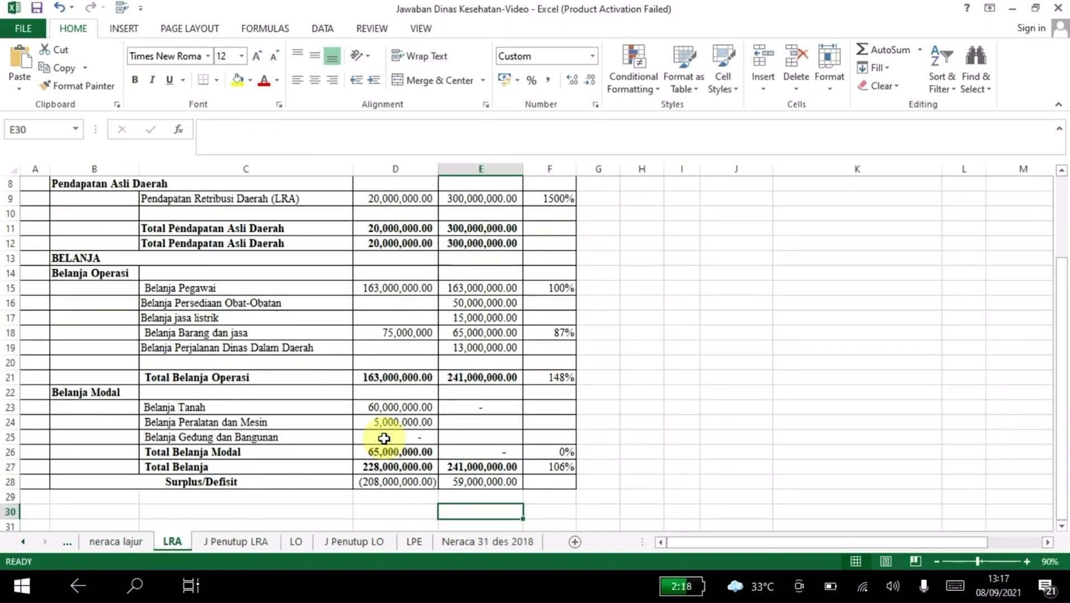
pyautogui.press('Up')
pyautogui.press('Up')
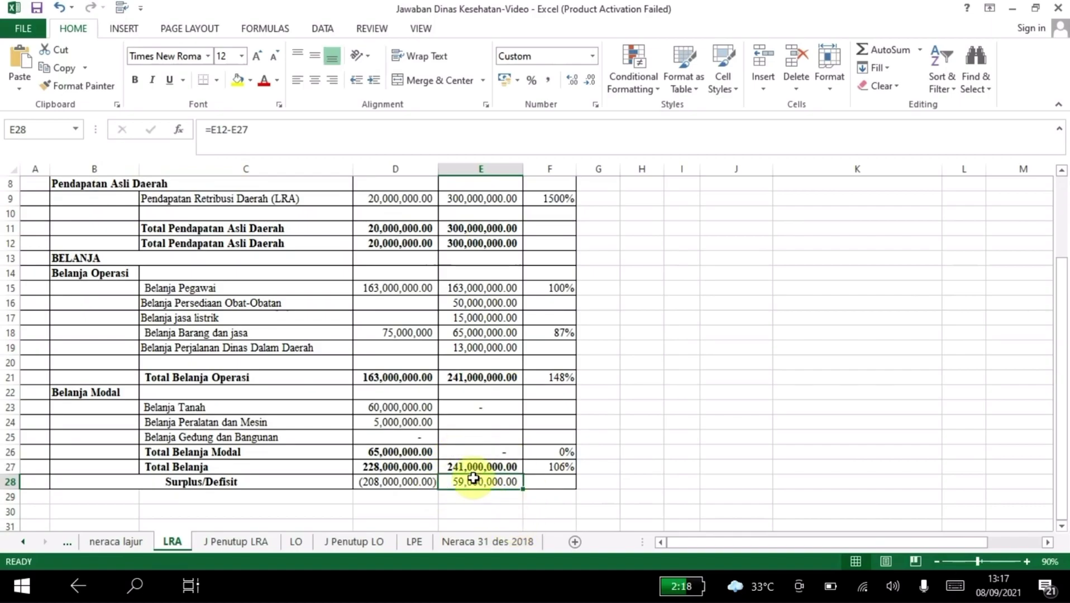
# Step: In the J Penutup LRA sheet, link the debit of Pendapatan retribusi kesehatan RSUD - LRA in I8 to cell E9 of LRA
pyautogui.click(226, 544)
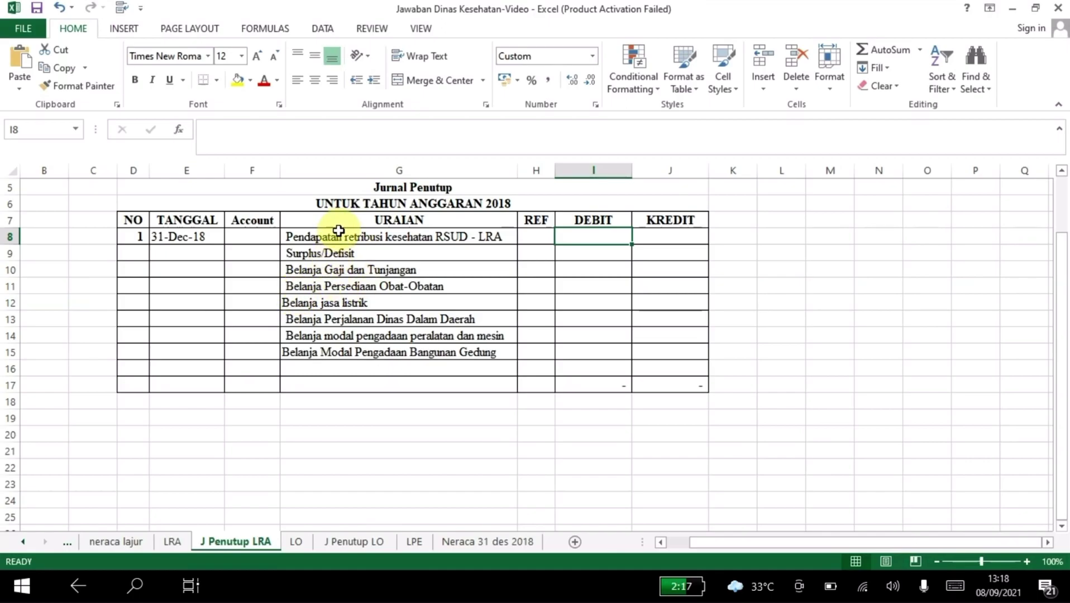
pyautogui.click(297, 249)
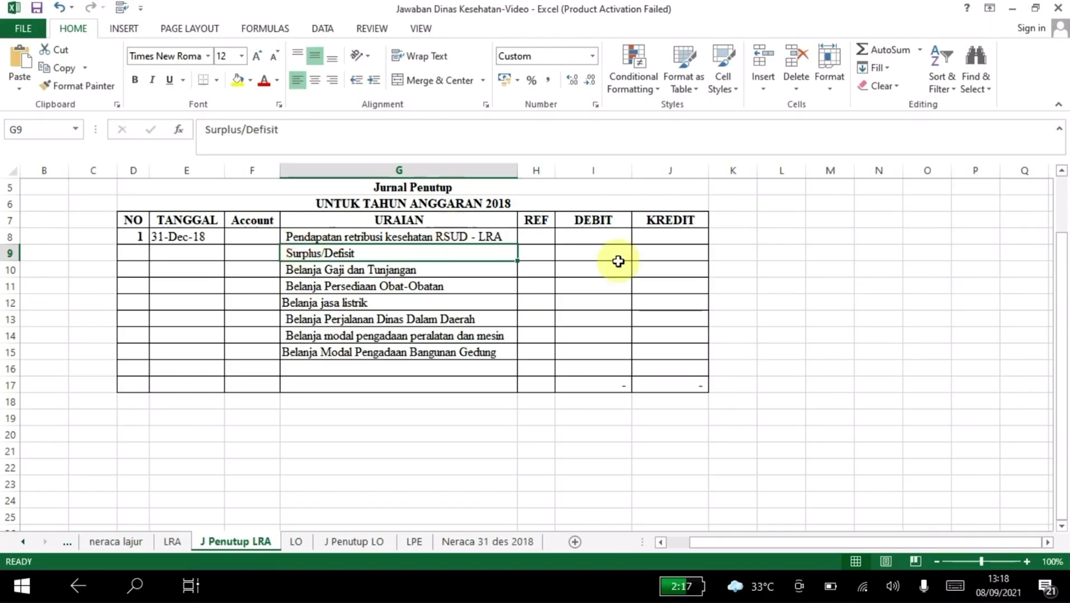
pyautogui.click(595, 242)
pyautogui.write('=')
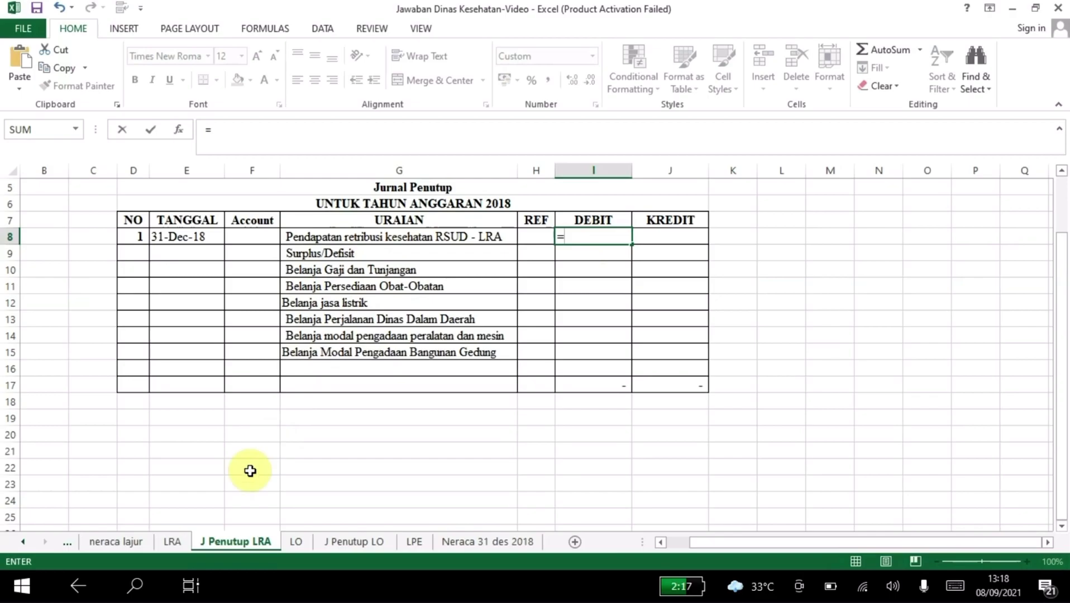
pyautogui.click(177, 539)
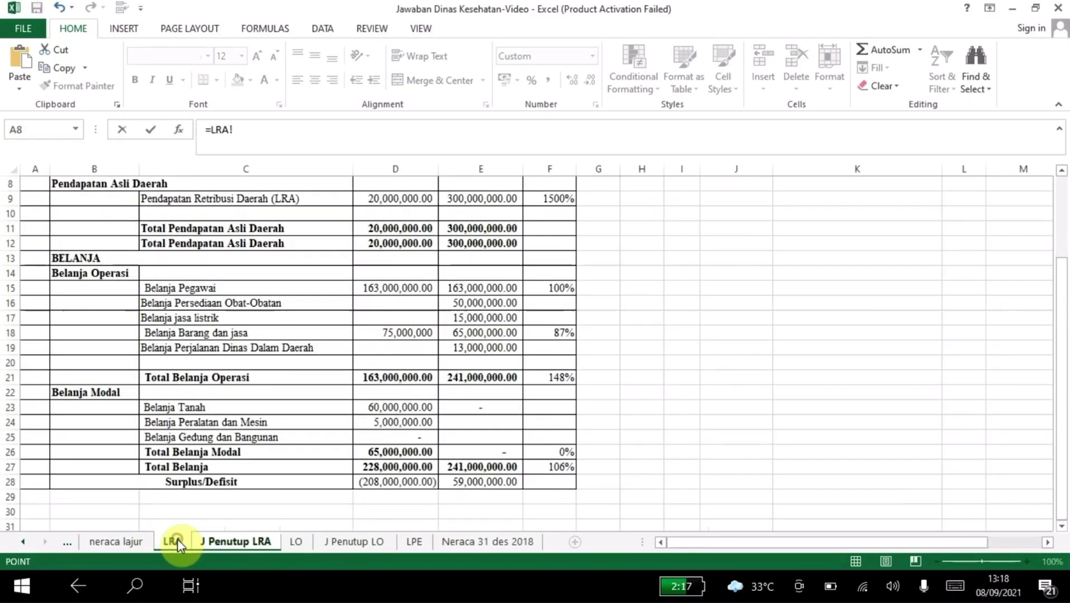
pyautogui.click(481, 198)
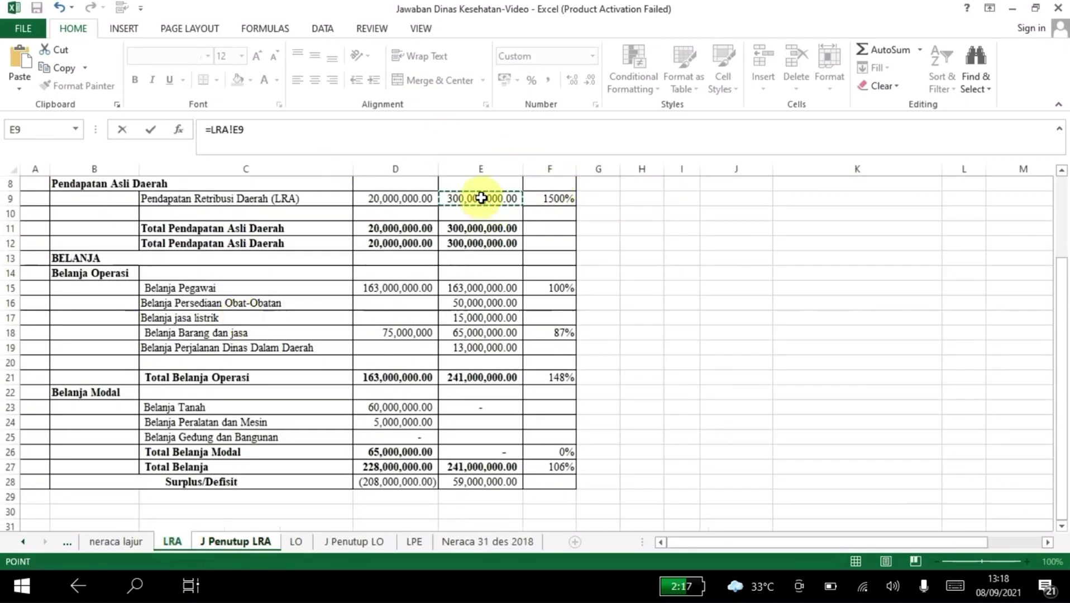
pyautogui.press('Return')
# Step: Link the credit of Belanja Gaji dan Tunjangan in J10 of the closing journal to the Belanja Pegawai Realisasi, cell E15 of LRA
pyautogui.press('Right')
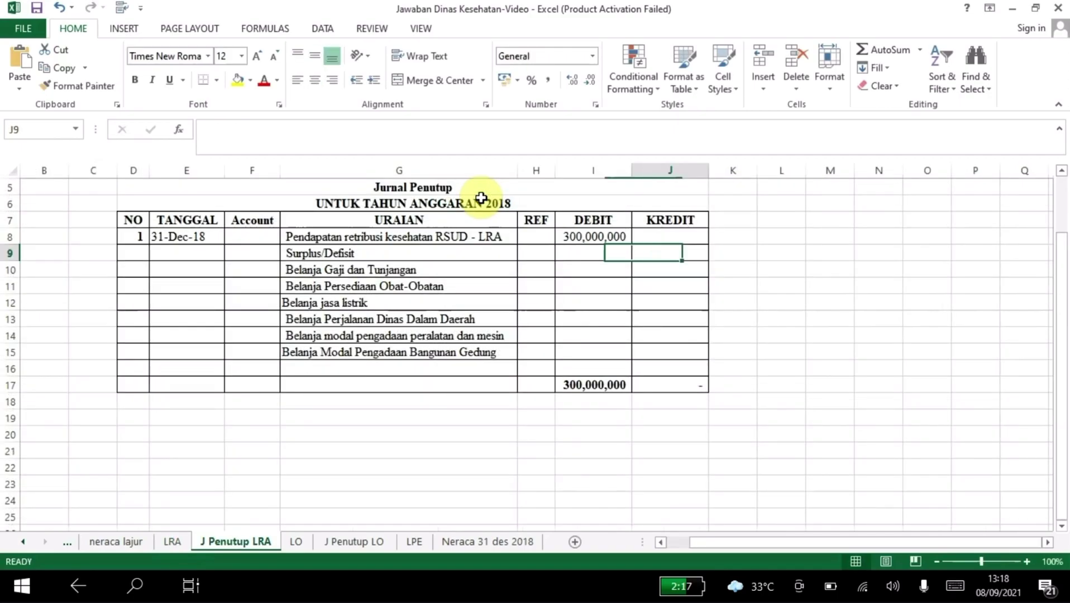
pyautogui.press('Down')
pyautogui.write('=')
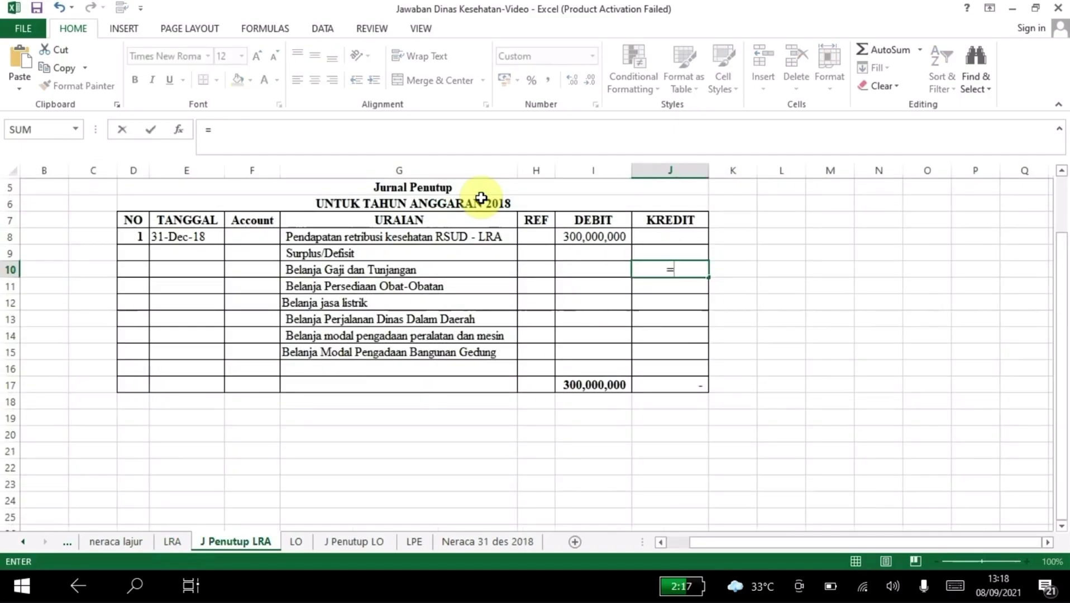
pyautogui.click(174, 540)
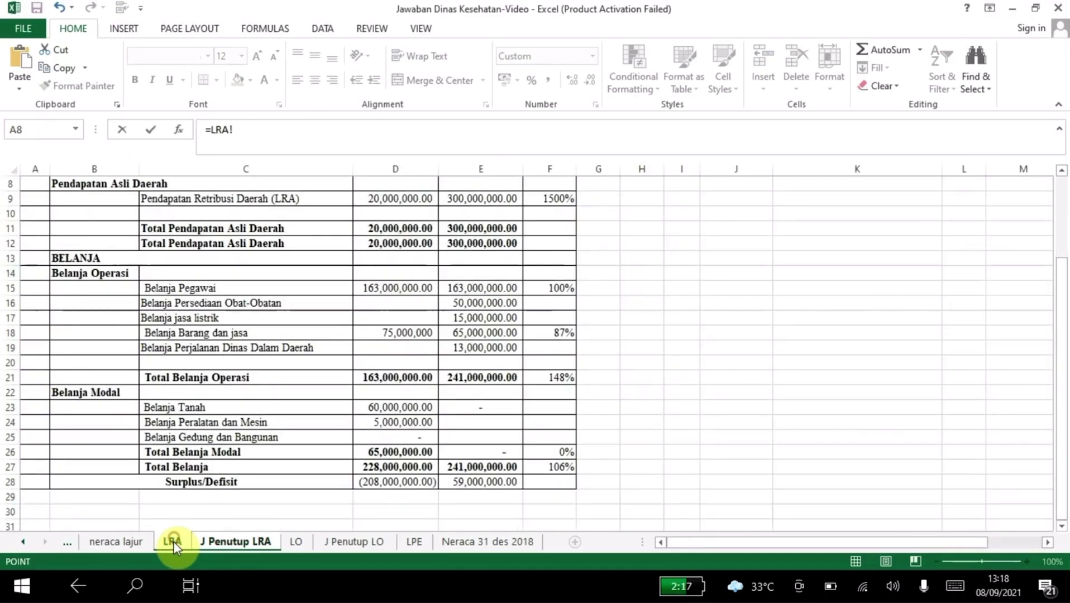
pyautogui.click(463, 288)
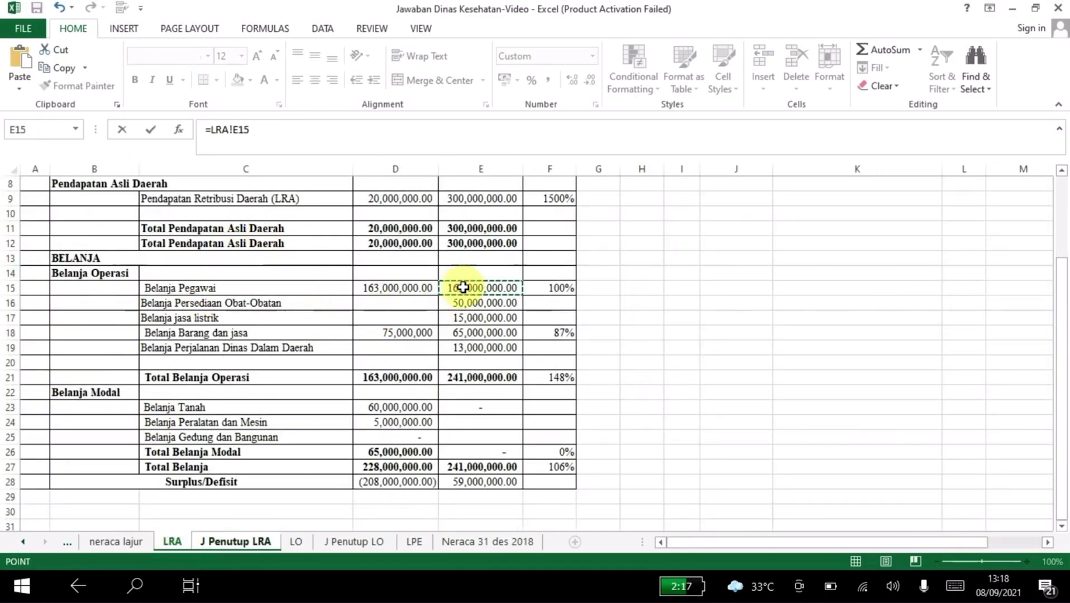
pyautogui.press('Return')
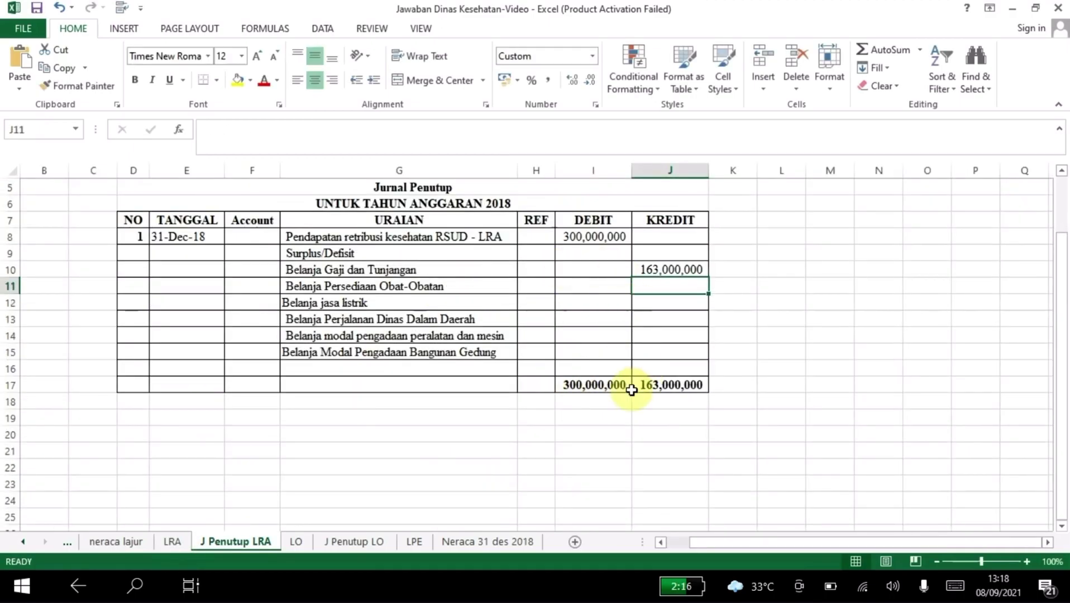
# Step: Review the Surplus/Defisit line of the LRA closing journal and the Laporan Operasional layout in the LO sheet, from its headings to Surplus/Defisit
pyautogui.click(366, 248)
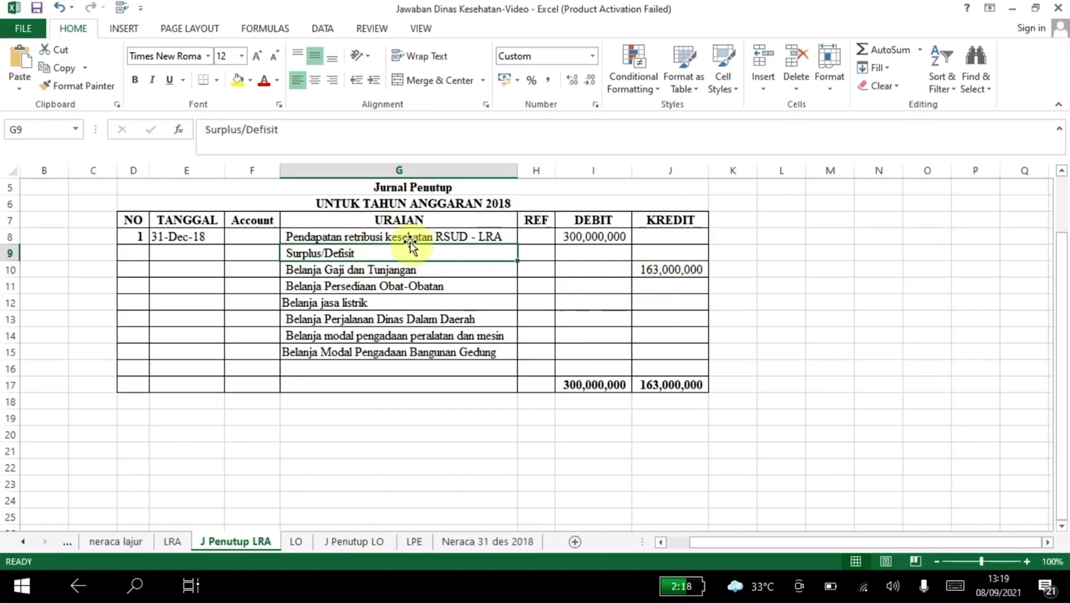
pyautogui.click(297, 541)
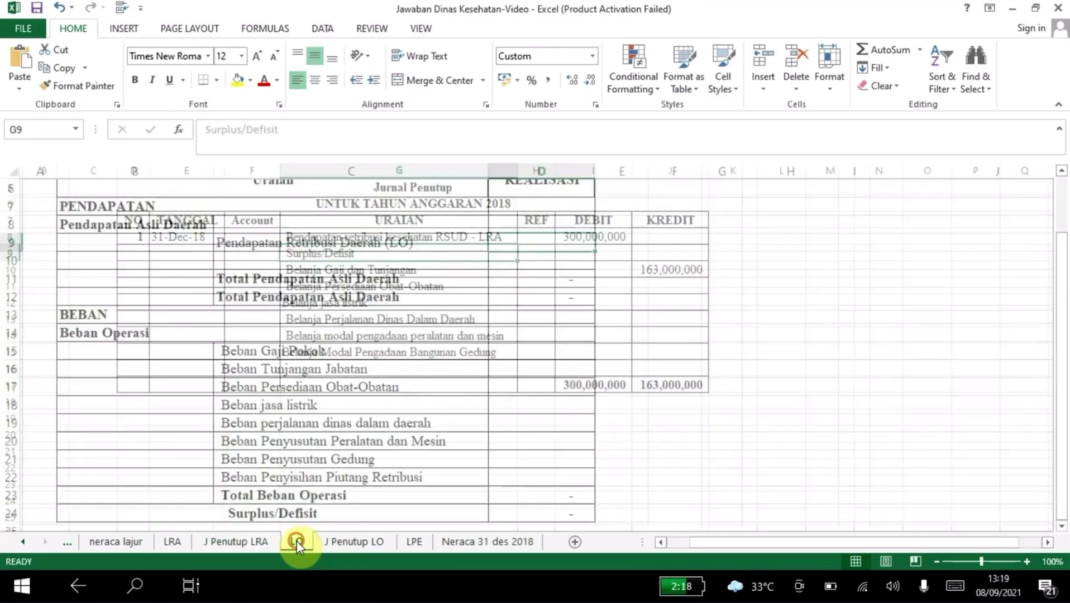
pyautogui.click(264, 229)
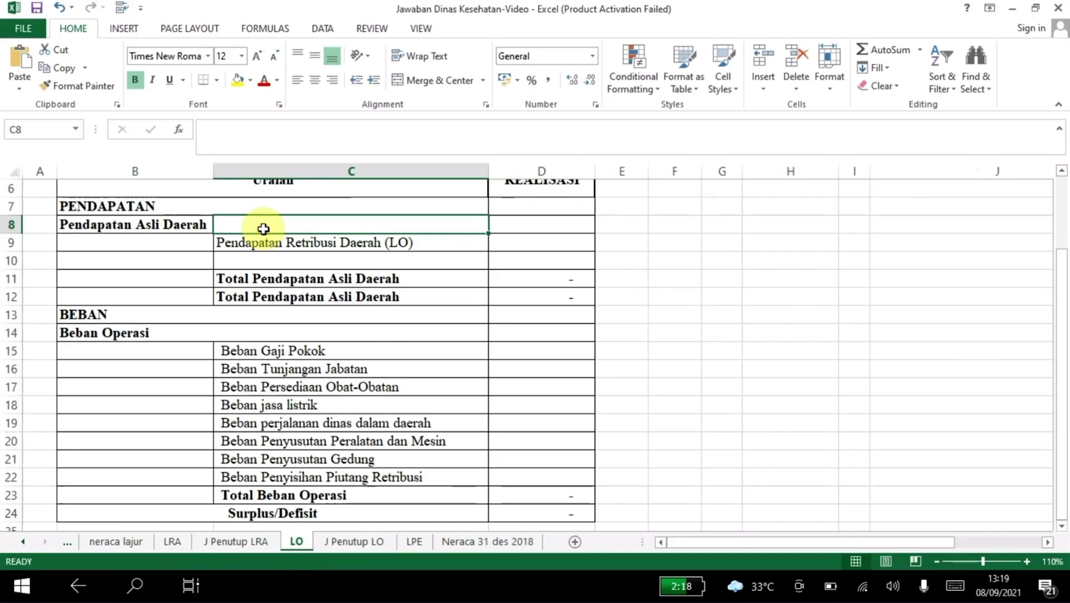
pyautogui.press('Up')
pyautogui.press('Up')
pyautogui.press('Up')
pyautogui.press('Up')
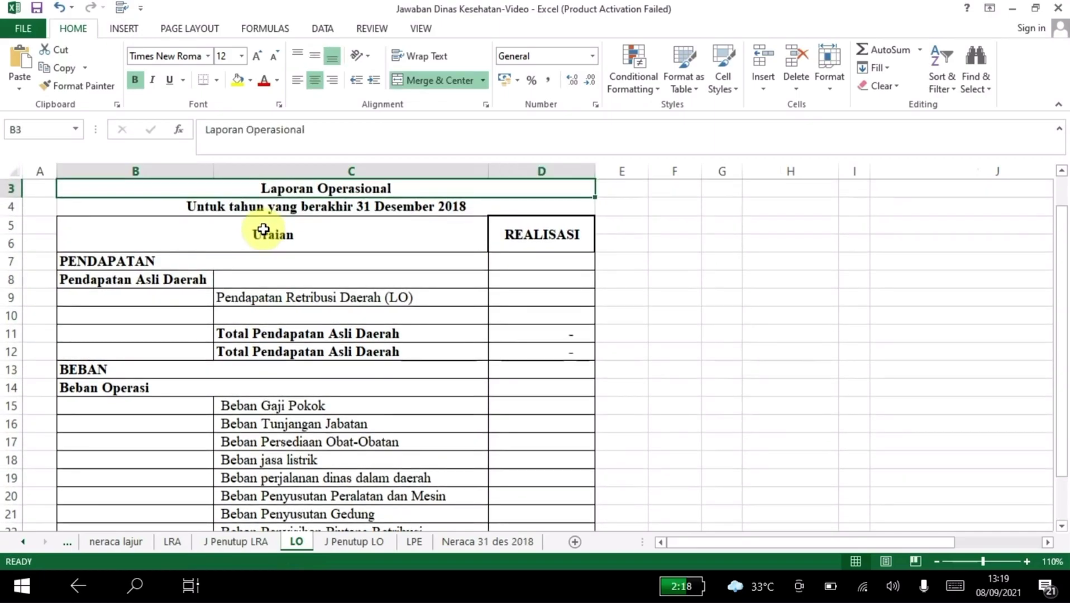
pyautogui.press('Up')
pyautogui.press('Down')
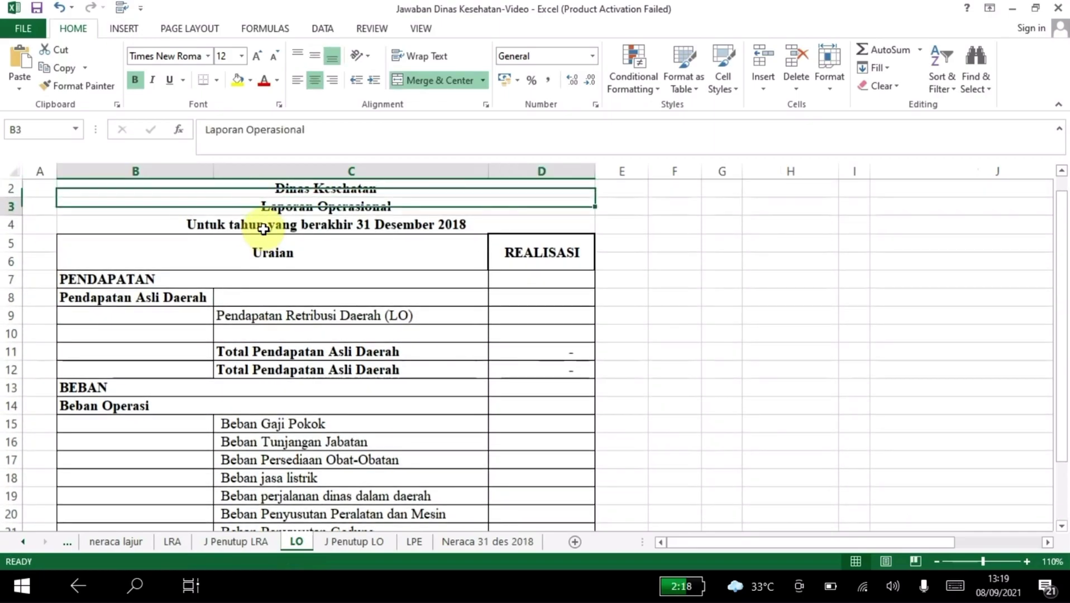
pyautogui.moveTo(1058, 210); pyautogui.dragTo(1066, 264)
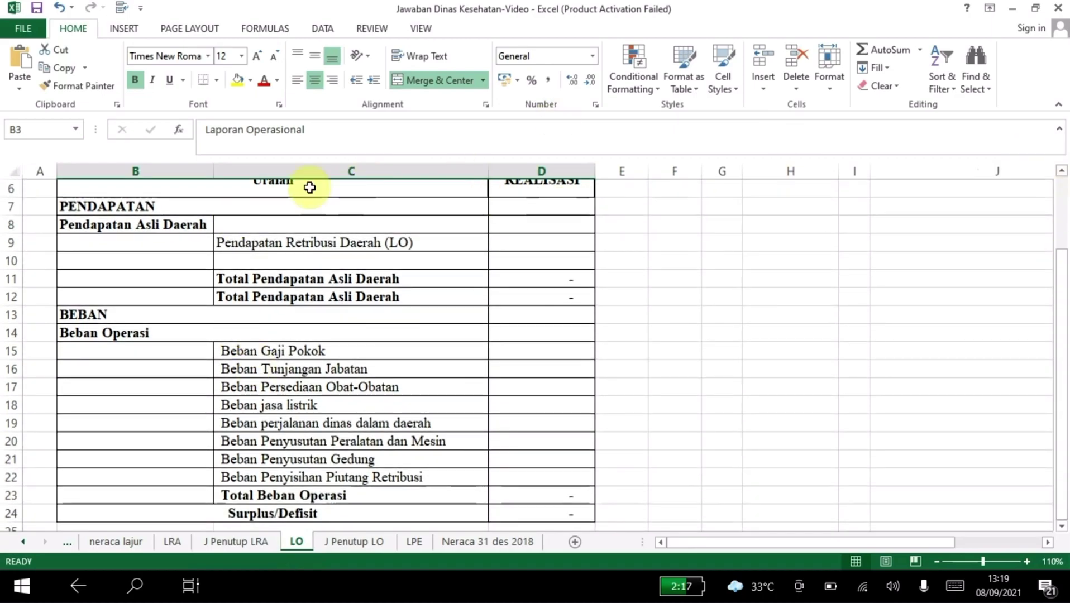
# Step: Link the Realisasi of Pendapatan Retribusi Daerah (LO) in D9 to the Laporan Operasional credit amount in M33 of neraca lajur
pyautogui.click(542, 246)
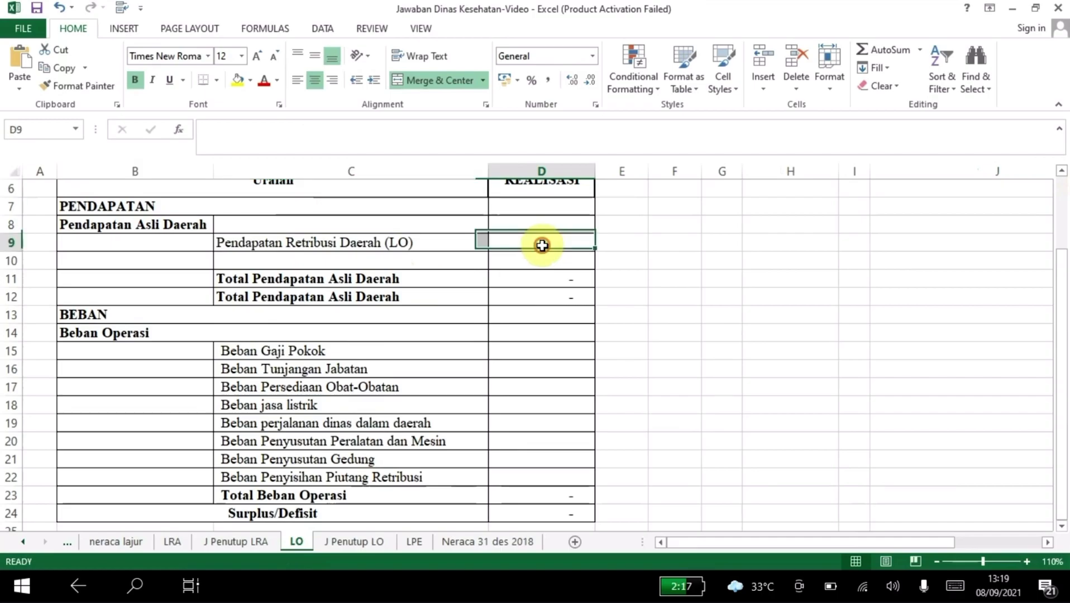
pyautogui.write('=')
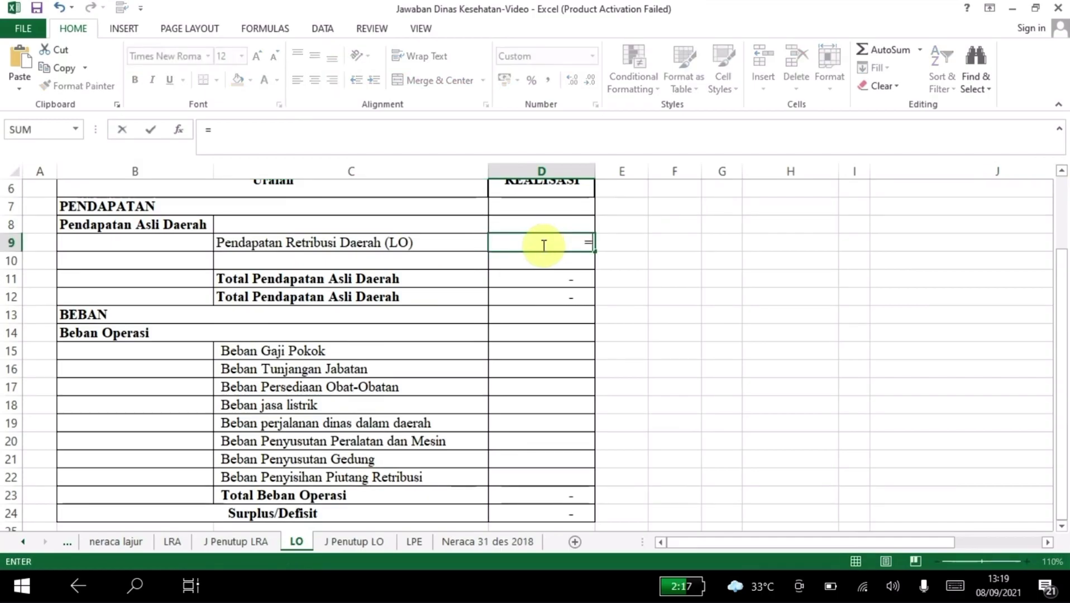
pyautogui.click(121, 542)
pyautogui.click(213, 414)
pyautogui.press('Down')
pyautogui.press('Down')
pyautogui.press('Down')
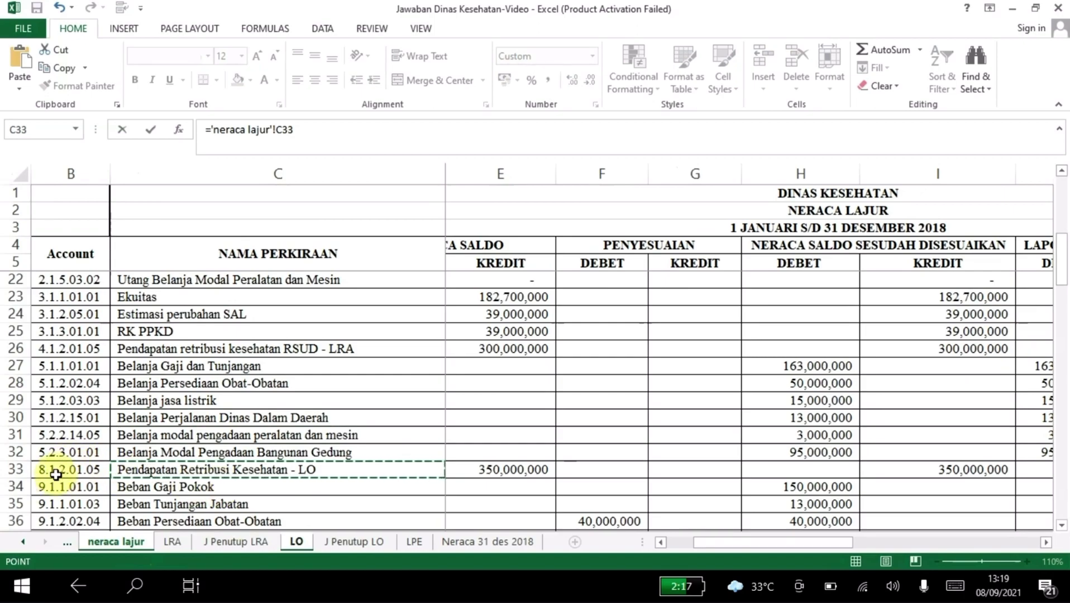
pyautogui.click(886, 467)
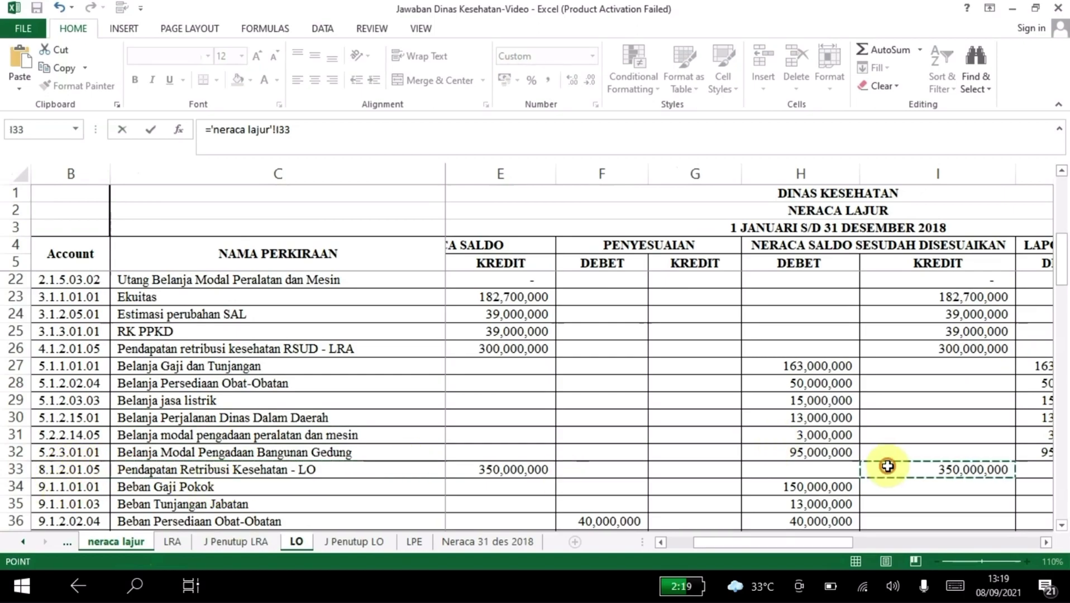
pyautogui.press('Right')
pyautogui.press('Right')
pyautogui.press('Right')
pyautogui.press('Right')
pyautogui.press('Right')
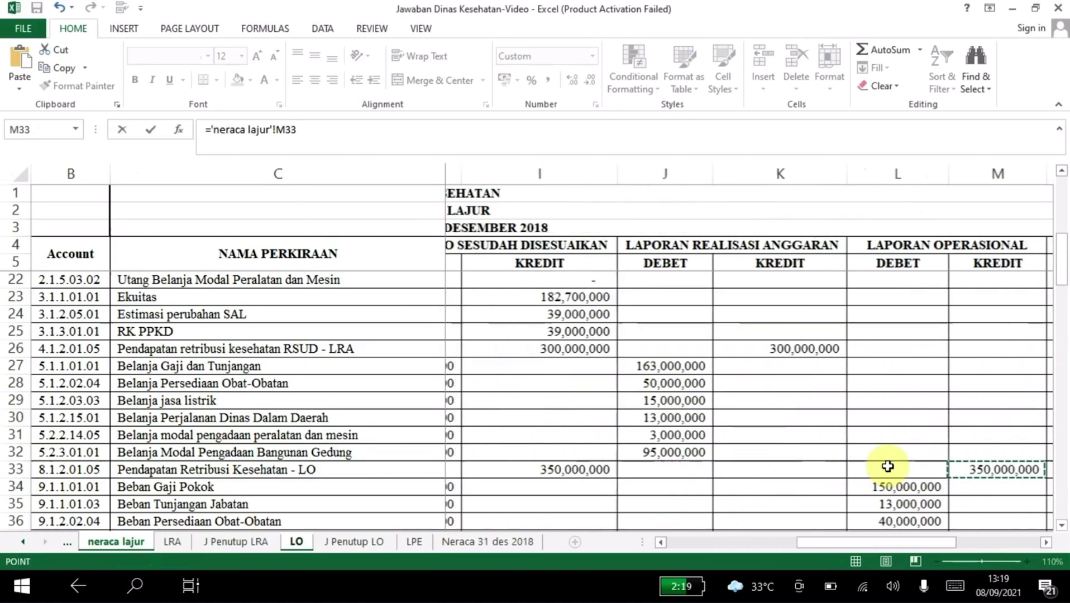
pyautogui.press('Left')
pyautogui.press('Left')
pyautogui.press('Right')
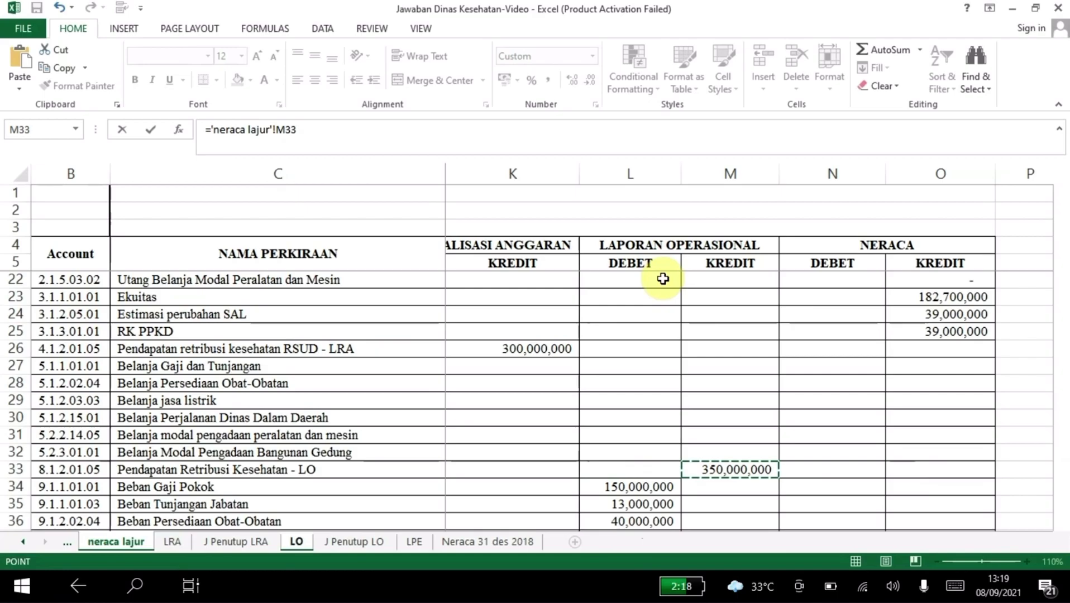
pyautogui.press('Return')
# Step: Link the Realisasi of Beban Gaji Pokok in D15 to the Laporan Operasional debit amount in L34 of neraca lajur
pyautogui.press('Down')
pyautogui.press('Down')
pyautogui.press('Down')
pyautogui.press('Down')
pyautogui.press('Down')
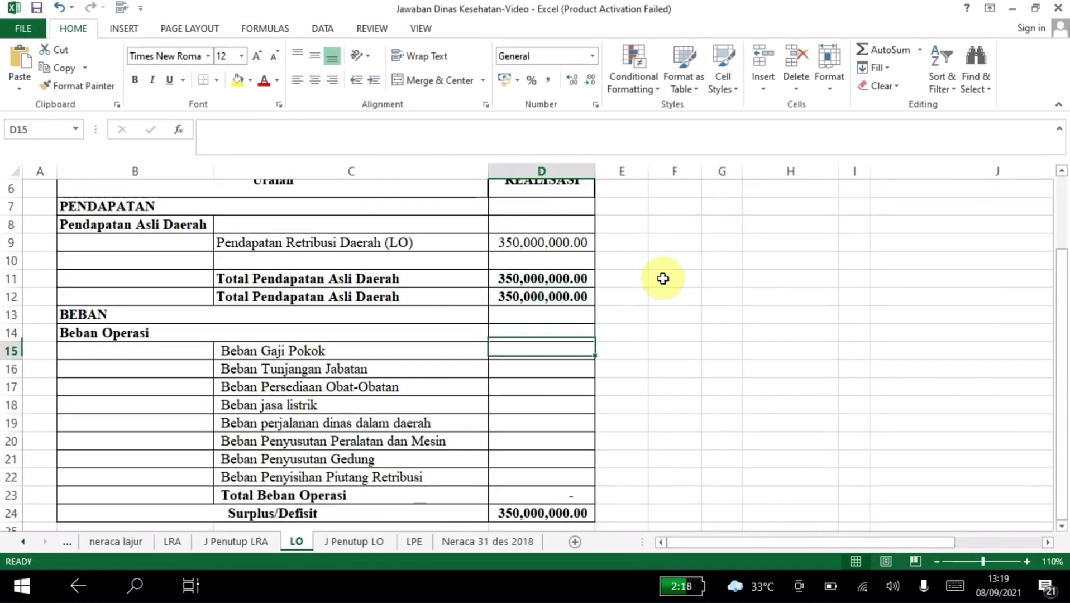
pyautogui.write('=')
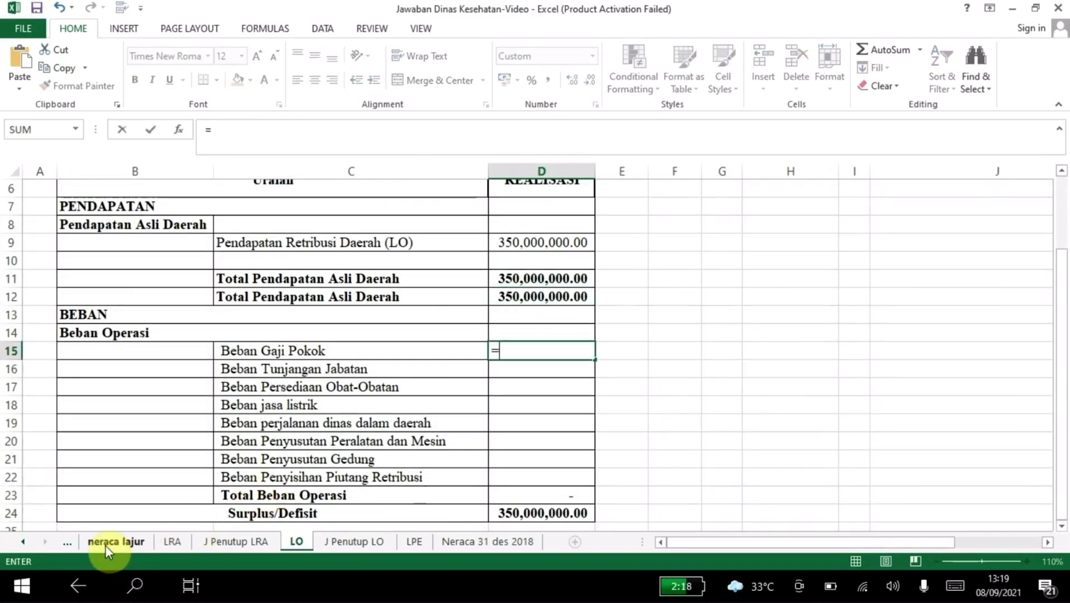
pyautogui.click(111, 542)
pyautogui.click(235, 504)
pyautogui.press('Right')
pyautogui.press('Right')
pyautogui.press('Right')
pyautogui.press('Right')
pyautogui.press('Right')
pyautogui.press('Right')
pyautogui.press('Right')
pyautogui.press('Right')
pyautogui.press('Right')
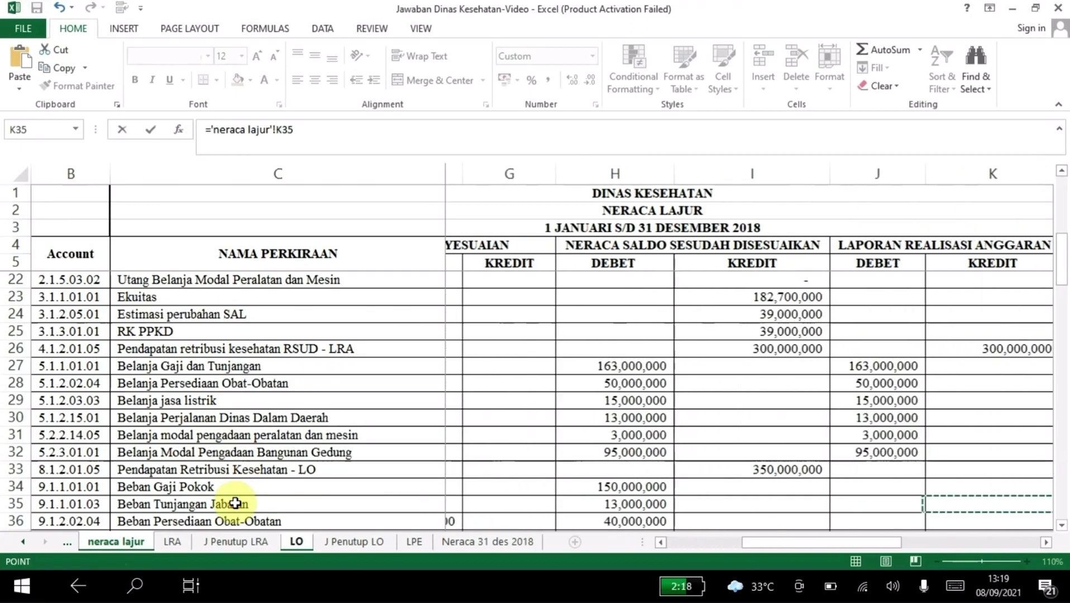
pyautogui.press('Up')
pyautogui.press('Right')
pyautogui.press('Right')
pyautogui.press('Right')
pyautogui.press('Left')
pyautogui.press('Left')
pyautogui.press('Left')
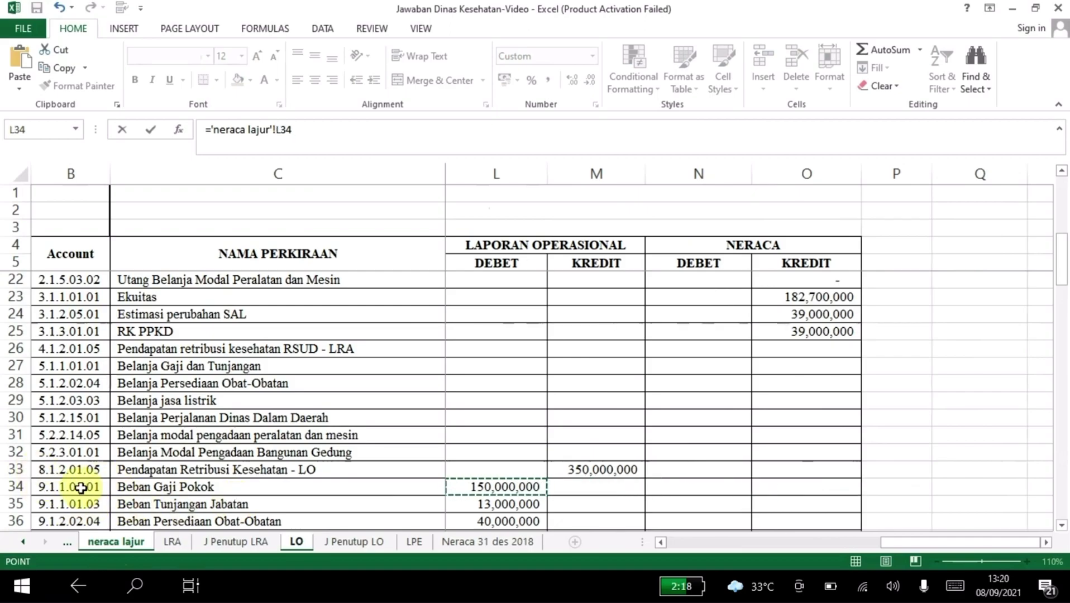
pyautogui.press('Return')
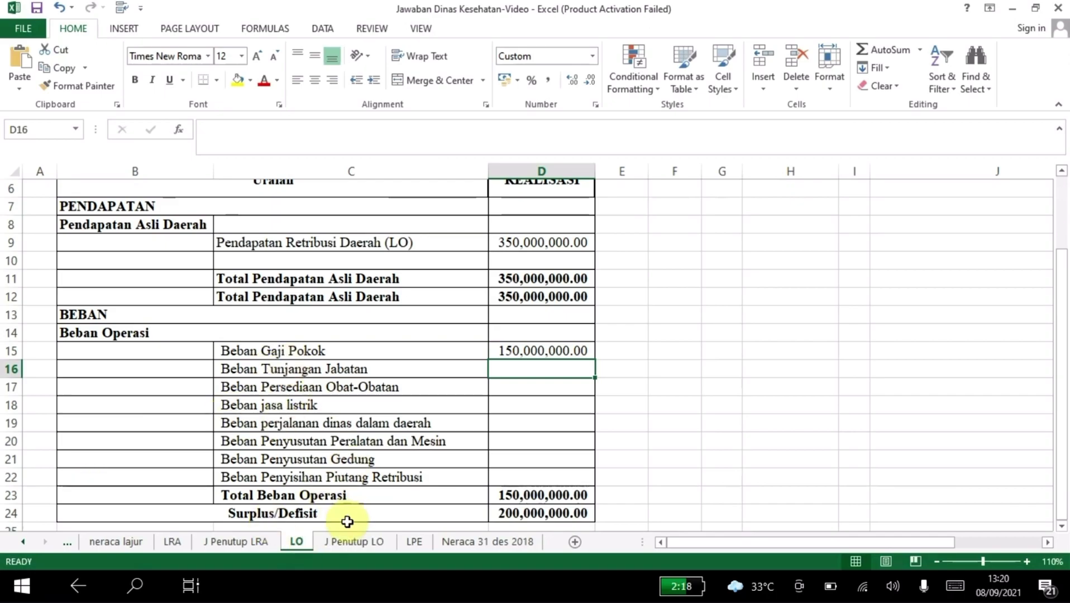
pyautogui.click(495, 510)
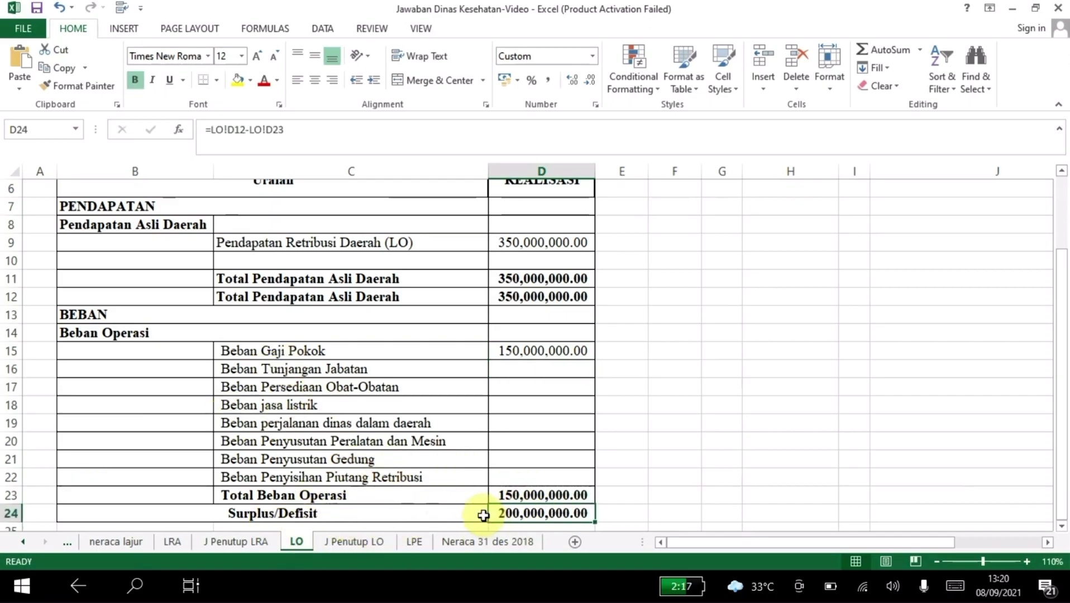
# Step: In the J Penutup LO sheet, link the debit of Pendapatan Retribusi Kesehatan - LO in G8 to cell D9 of LO
pyautogui.click(340, 546)
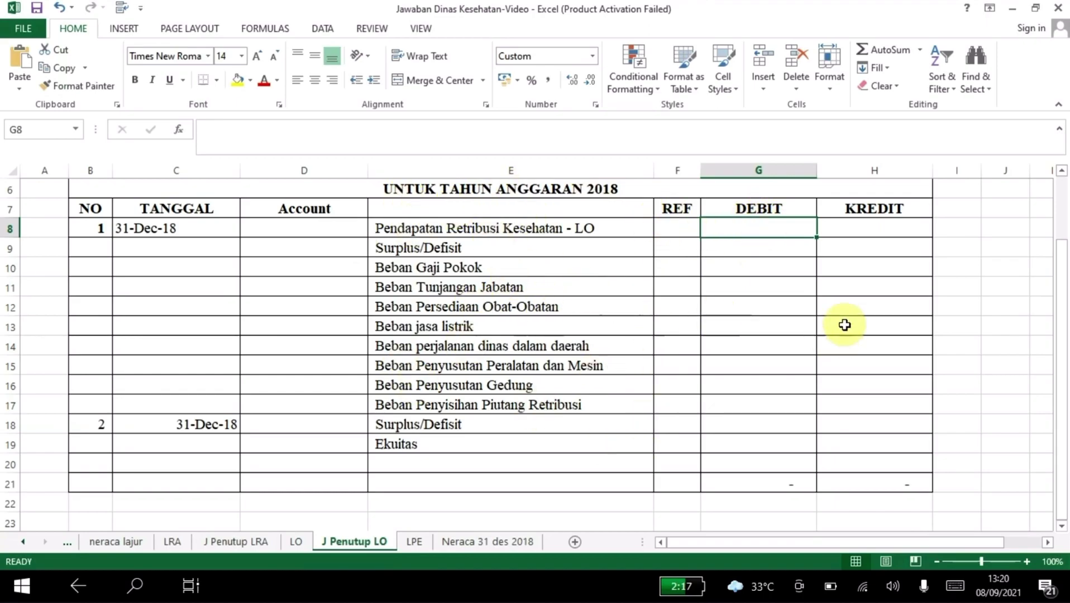
pyautogui.click(847, 248)
pyautogui.click(779, 220)
pyautogui.write('=')
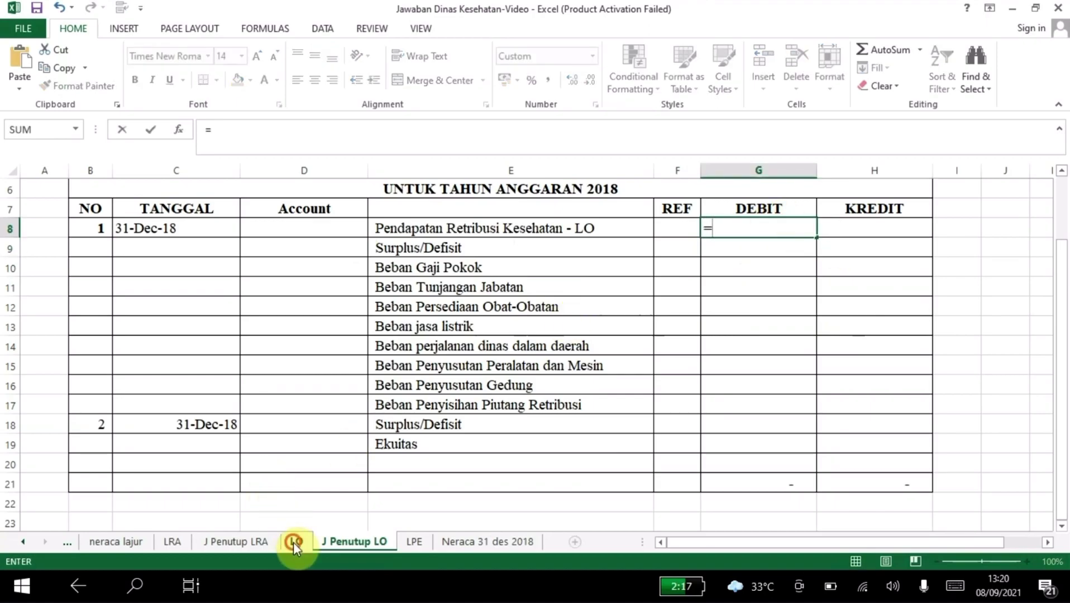
pyautogui.click(293, 542)
pyautogui.click(509, 243)
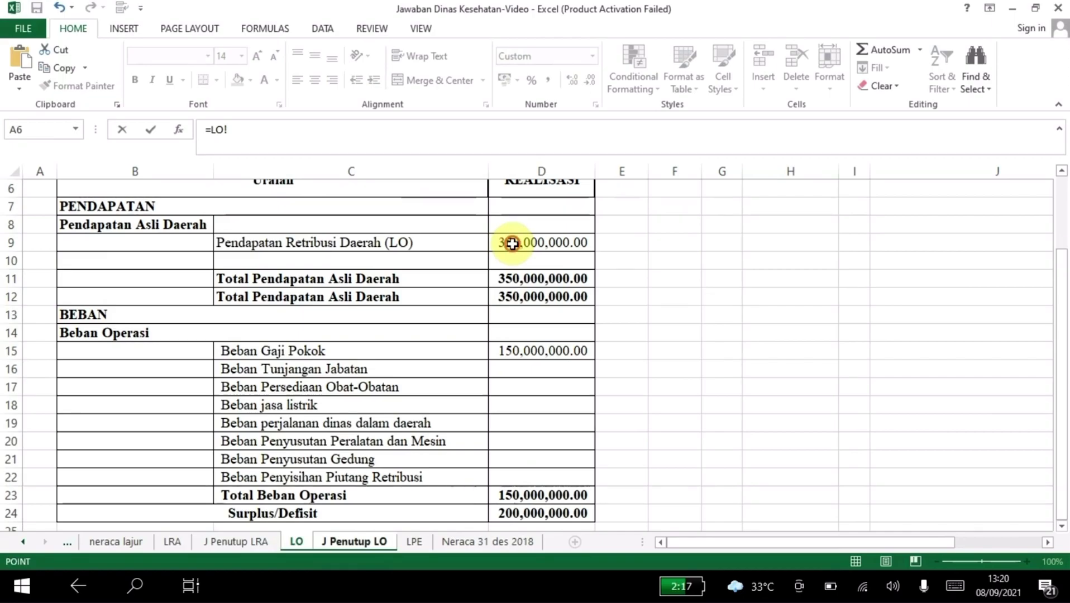
pyautogui.press('Return')
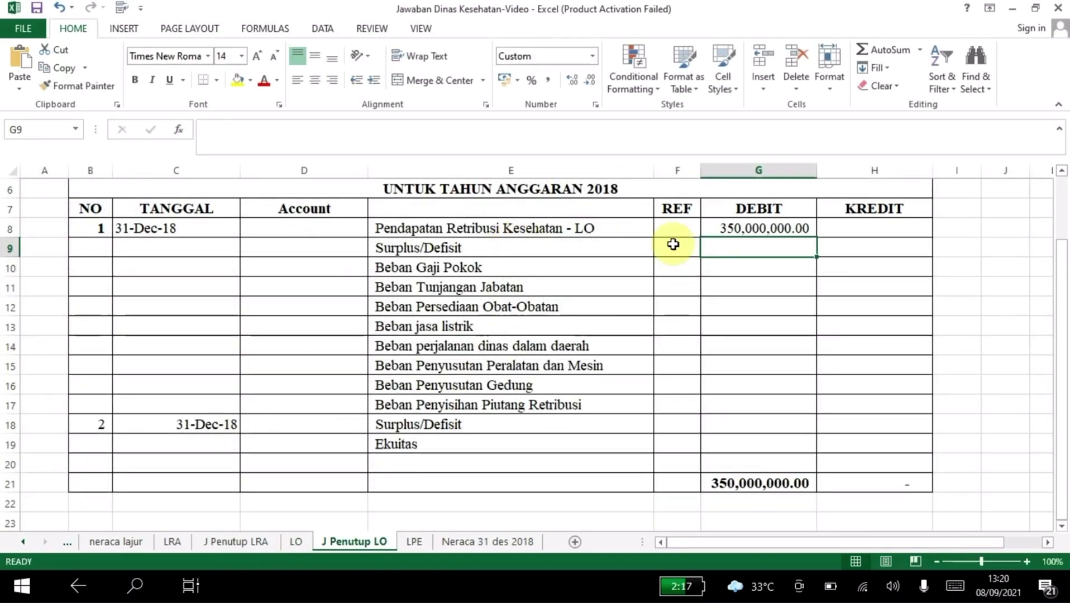
# Step: Link the credit of Beban Gaji Pokok in H10 of the LO closing journal to its Realisasi, cell D15 of LO
pyautogui.click(864, 281)
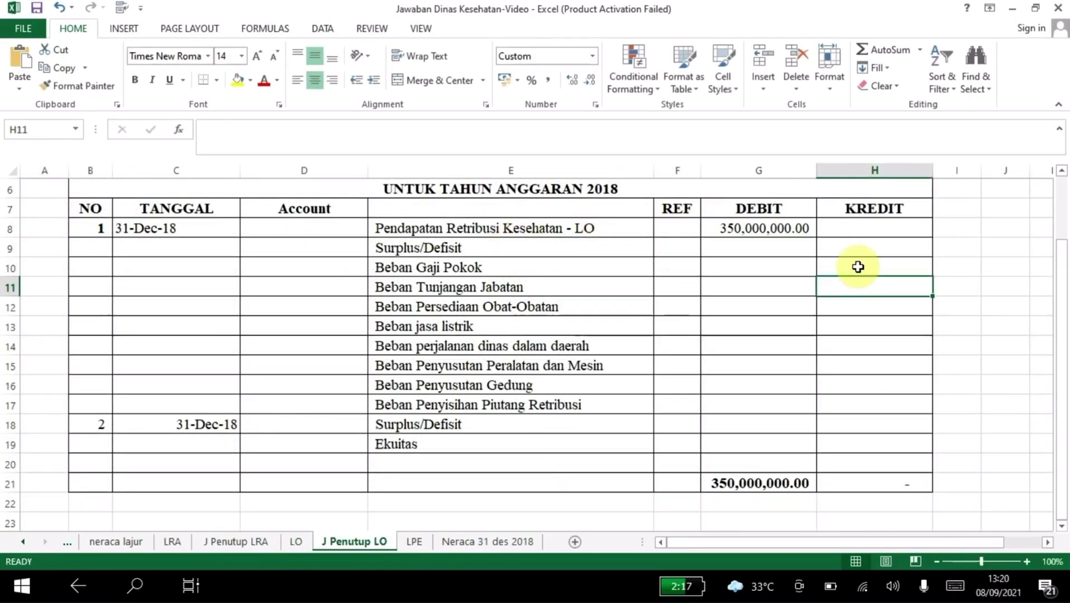
pyautogui.click(855, 268)
pyautogui.write('=')
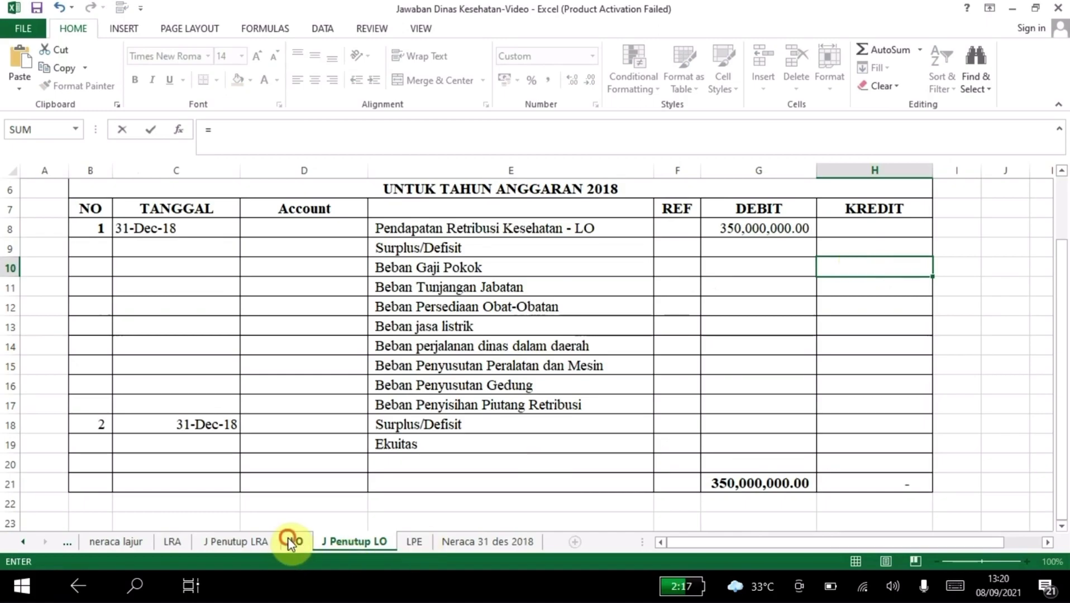
pyautogui.click(293, 541)
pyautogui.click(501, 362)
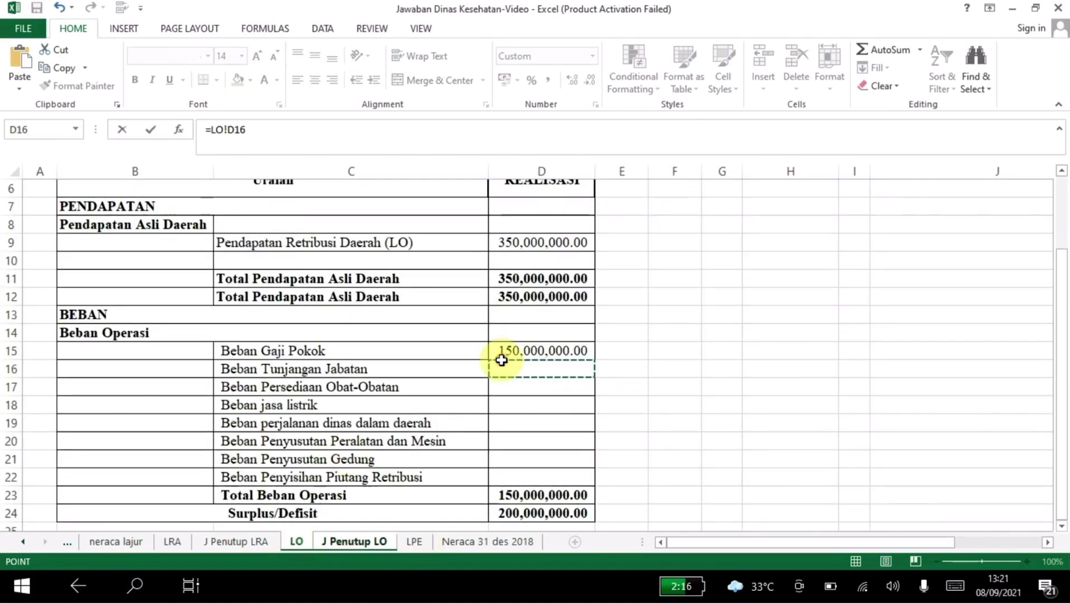
pyautogui.click(501, 357)
pyautogui.press('Return')
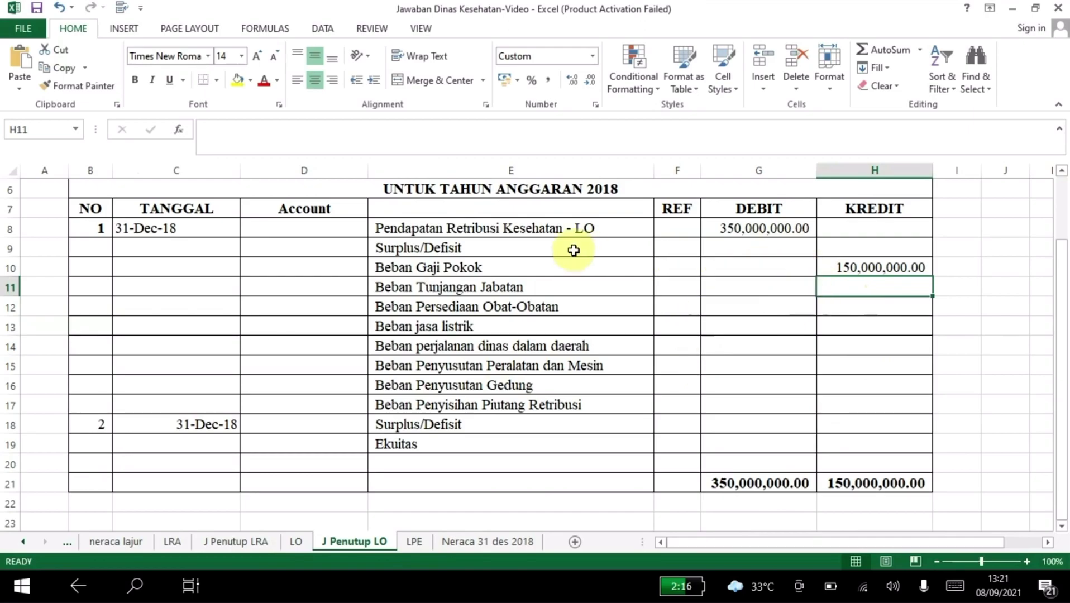
pyautogui.click(477, 248)
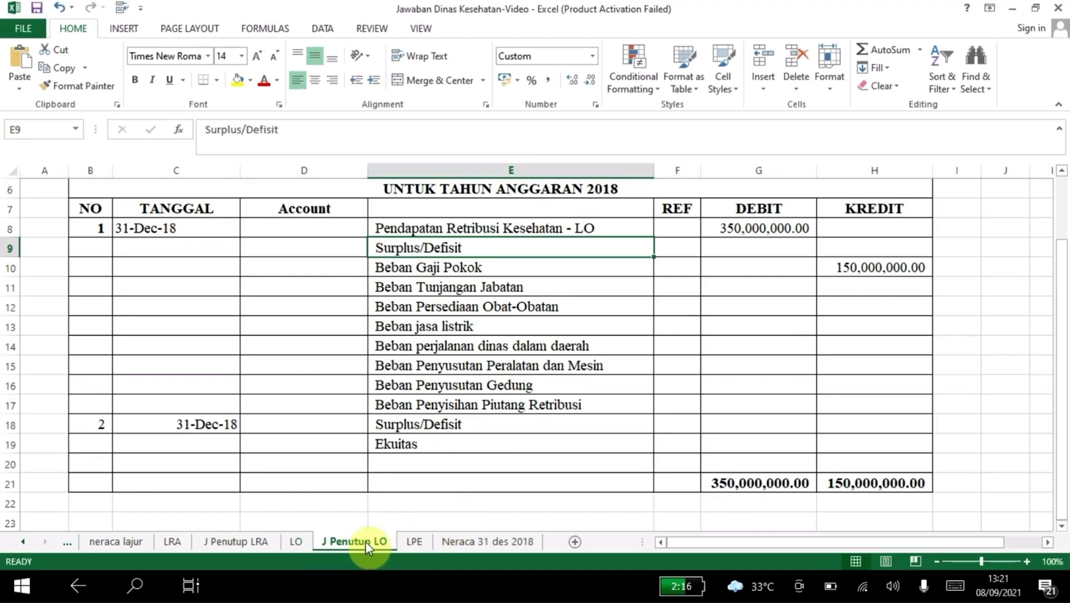
# Step: In the LPE sheet, correct the closing equity label in E14 to Ekuitas 31/12/2018
pyautogui.click(413, 542)
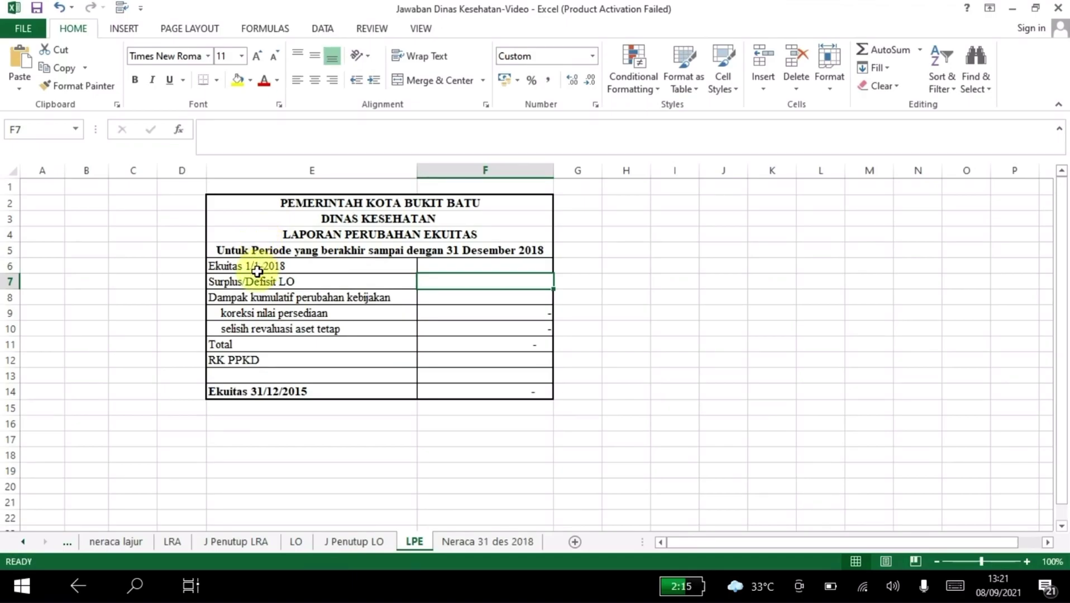
pyautogui.click(267, 329)
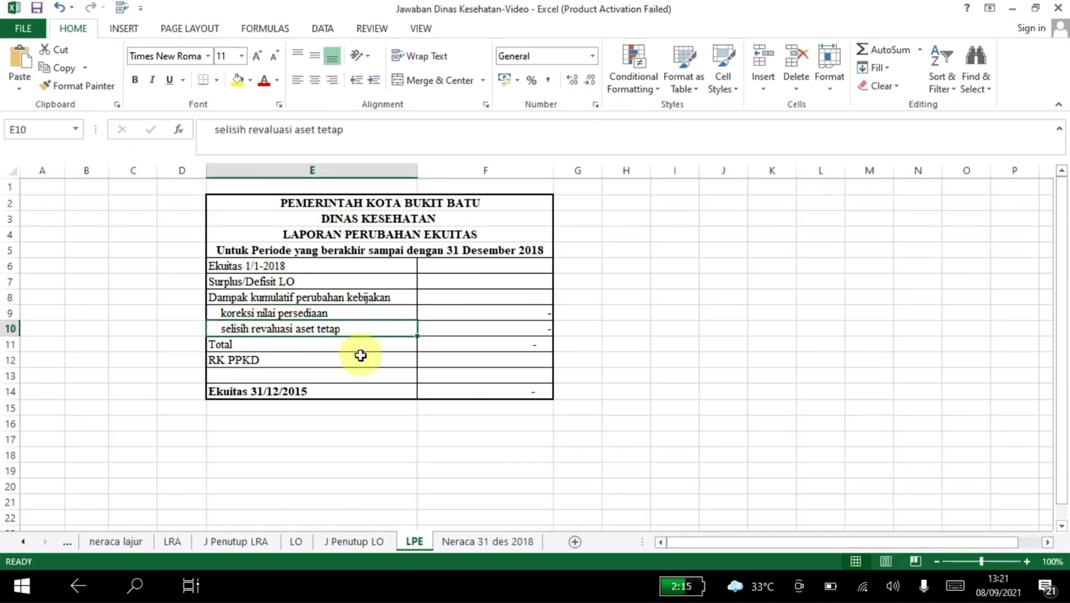
pyautogui.click(299, 357)
pyautogui.click(308, 392)
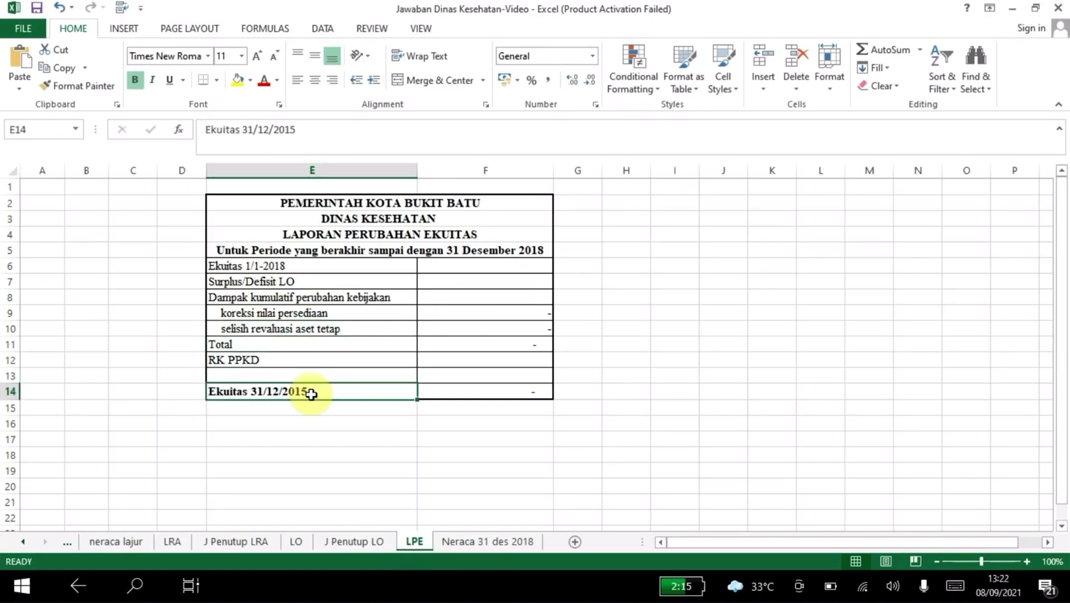
pyautogui.doubleClick(316, 391)
pyautogui.press('BackSpace')
pyautogui.press('Return')
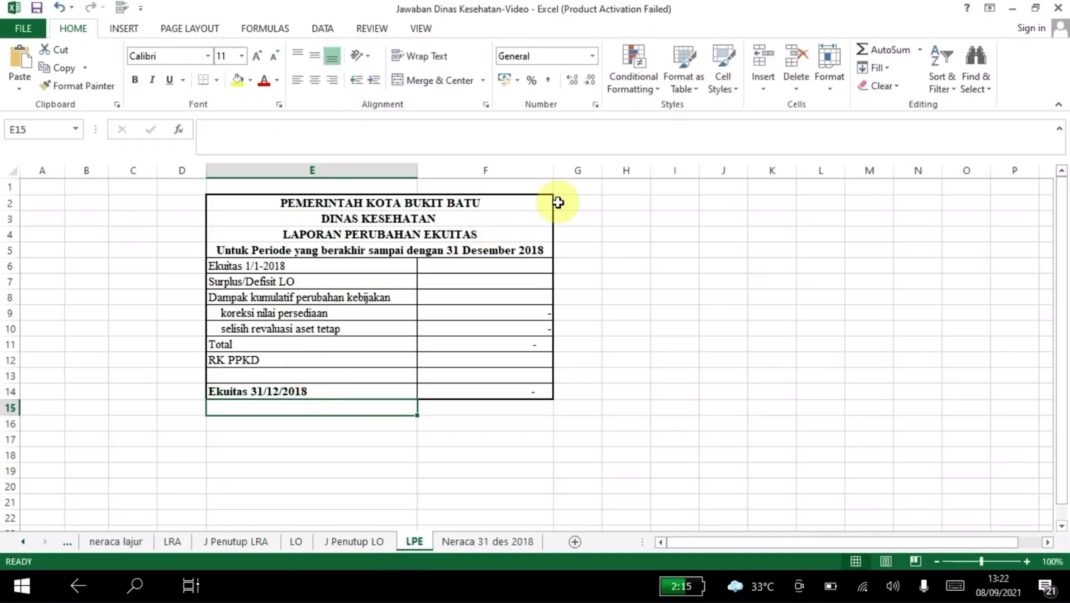
# Step: In the LPE sheet, link the Ekuitas 1/1-2018 amount in F6 to the EKUITAS cell D22 of Neraca awal
pyautogui.click(475, 266)
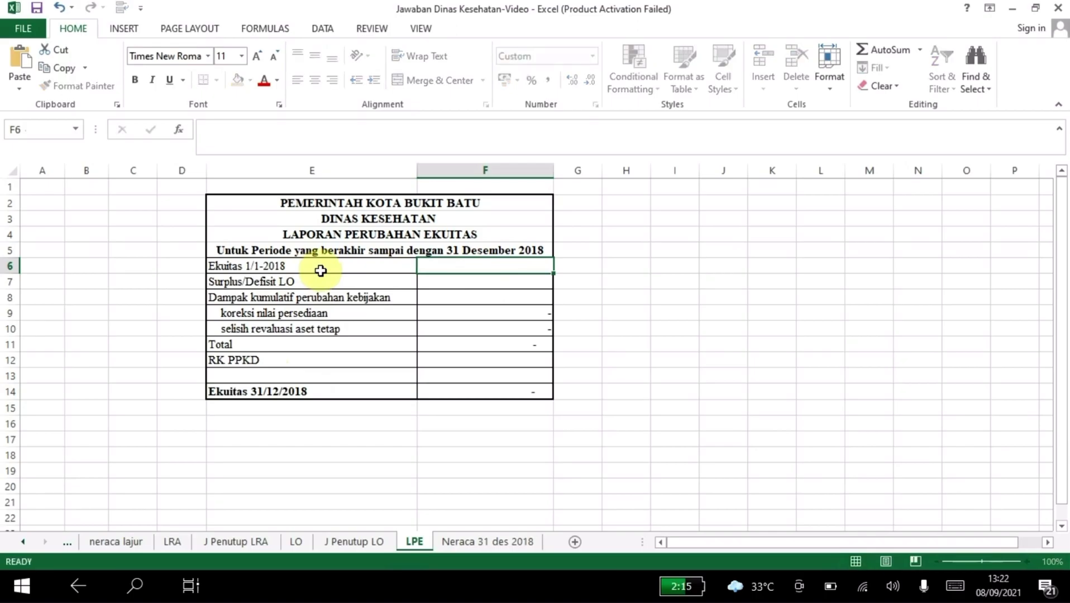
pyautogui.write('=')
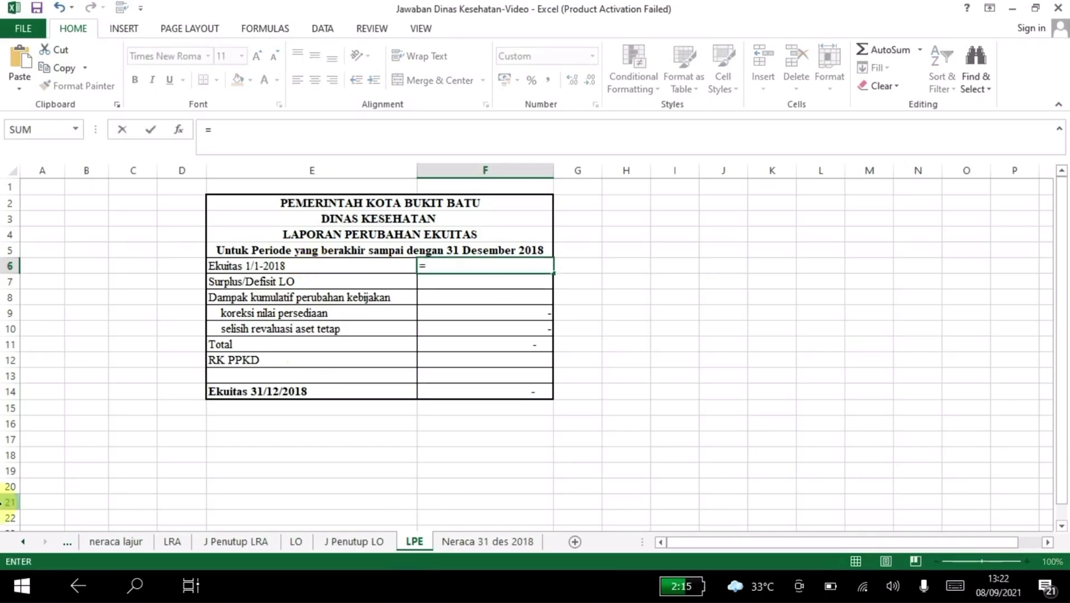
pyautogui.click(17, 542)
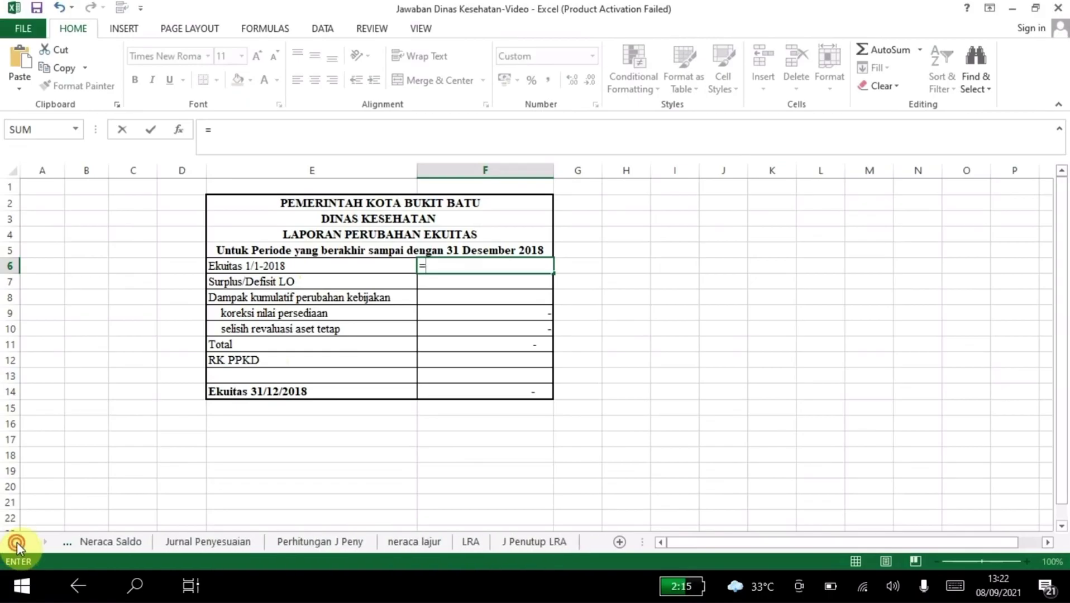
pyautogui.click(17, 543)
pyautogui.click(122, 540)
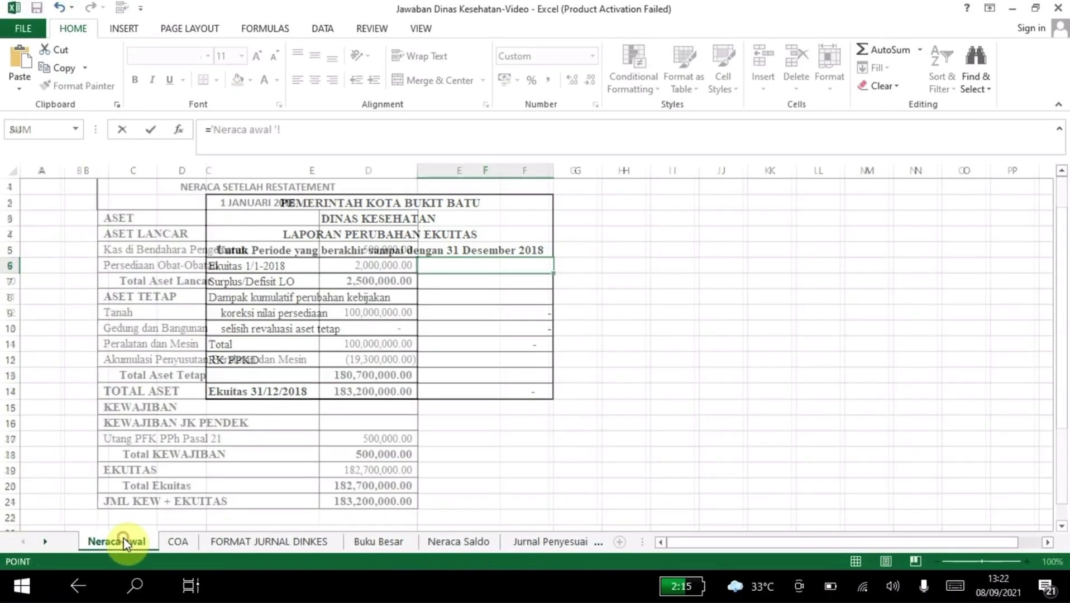
pyautogui.click(335, 468)
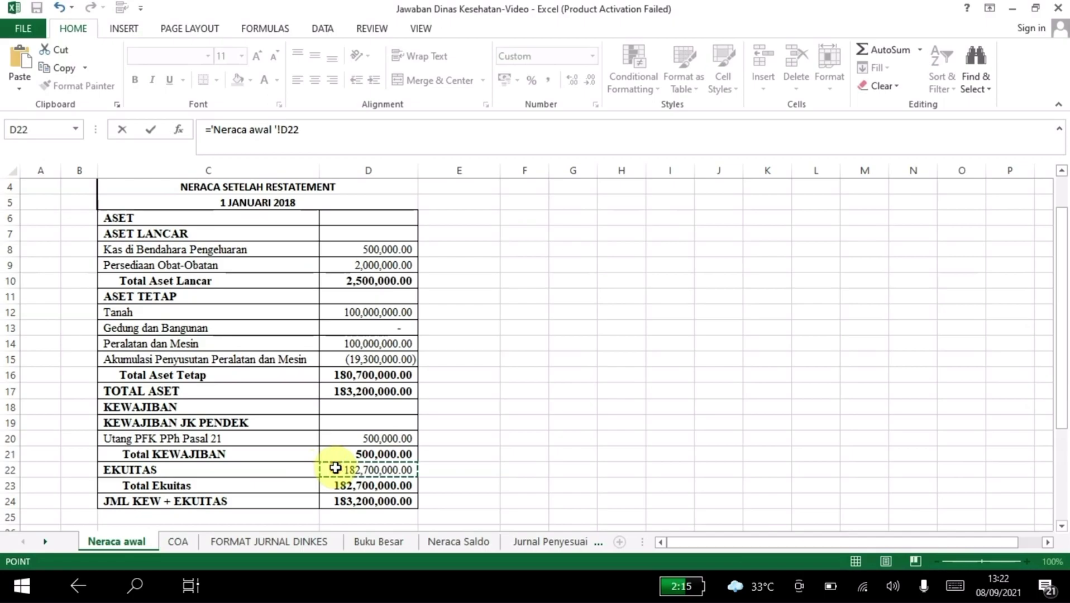
pyautogui.press('Return')
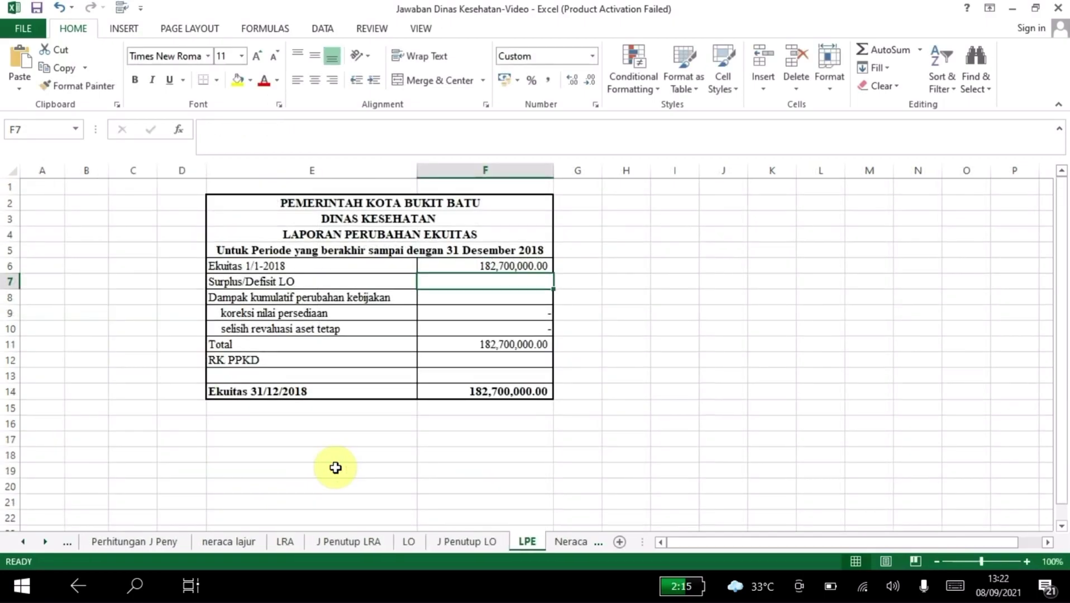
# Step: Link the Surplus/Defisit LO amount in F7 to the Surplus/Defisit cell D24 of the LO sheet
pyautogui.write('=')
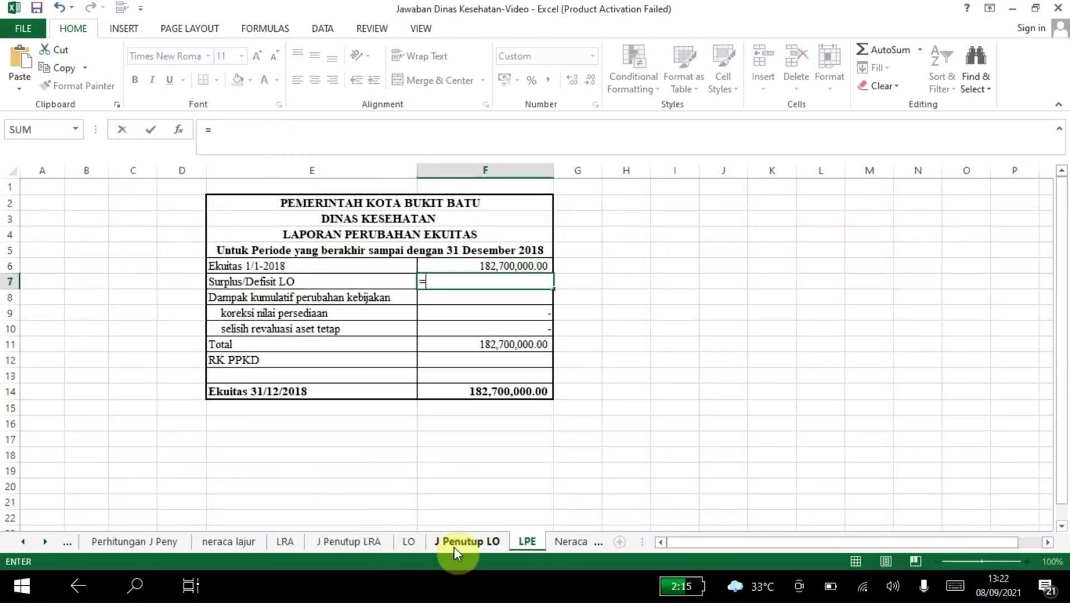
pyautogui.click(413, 544)
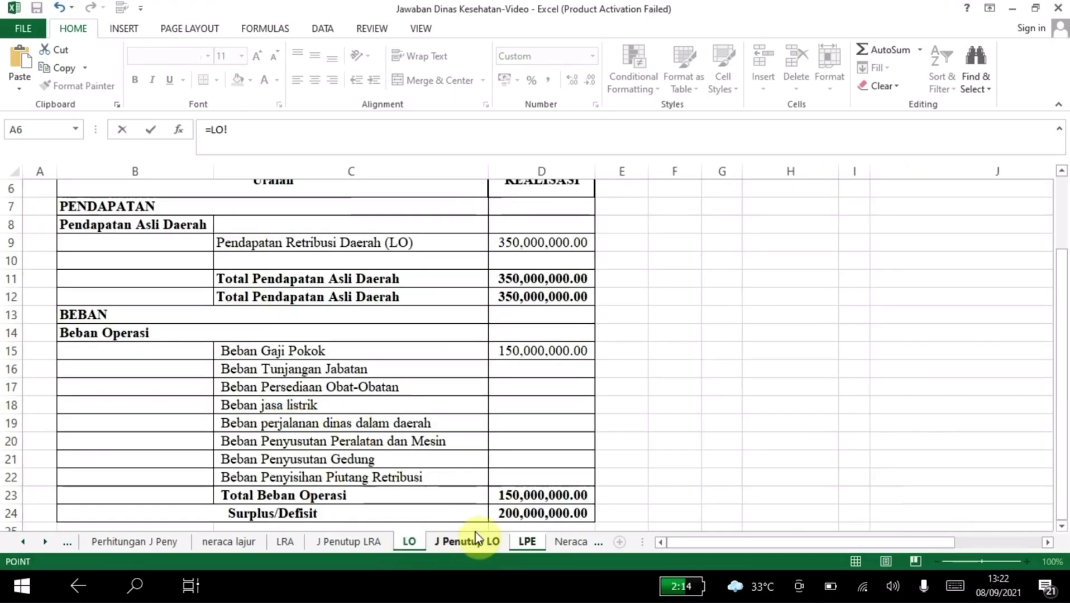
pyautogui.click(529, 511)
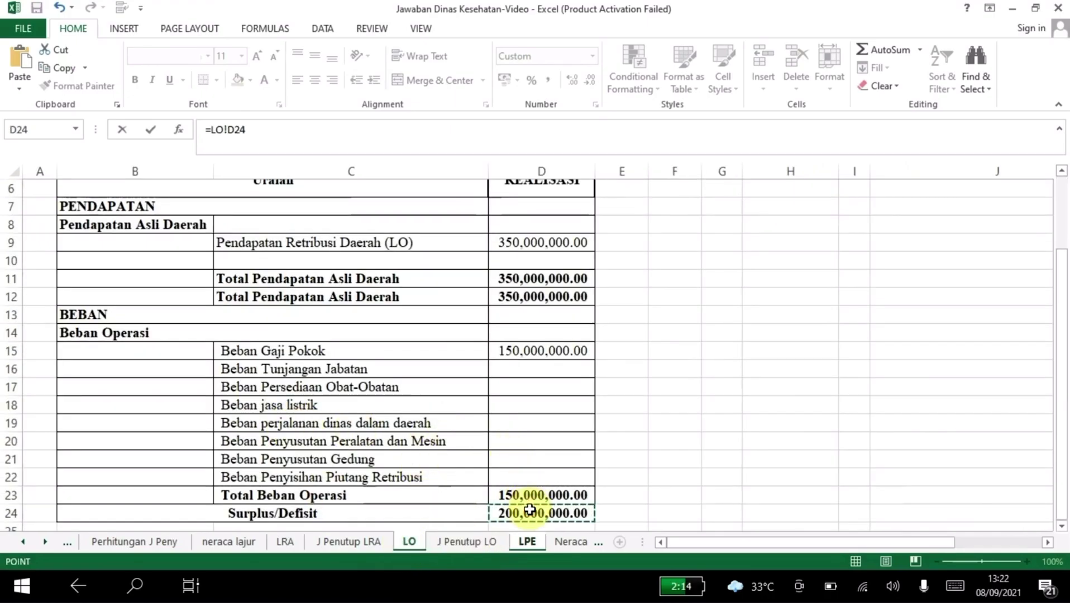
pyautogui.press('Return')
# Step: Examine the koreksi nilai persediaan and selisih revaluasi aset tetap entries in F9 and F10
pyautogui.press('Down')
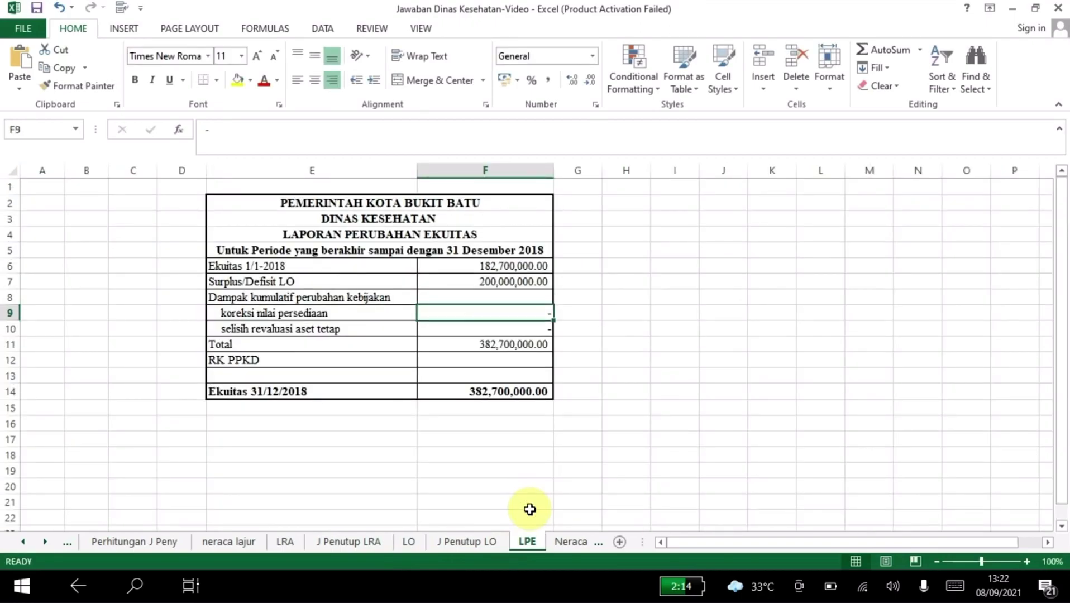
pyautogui.press('Down')
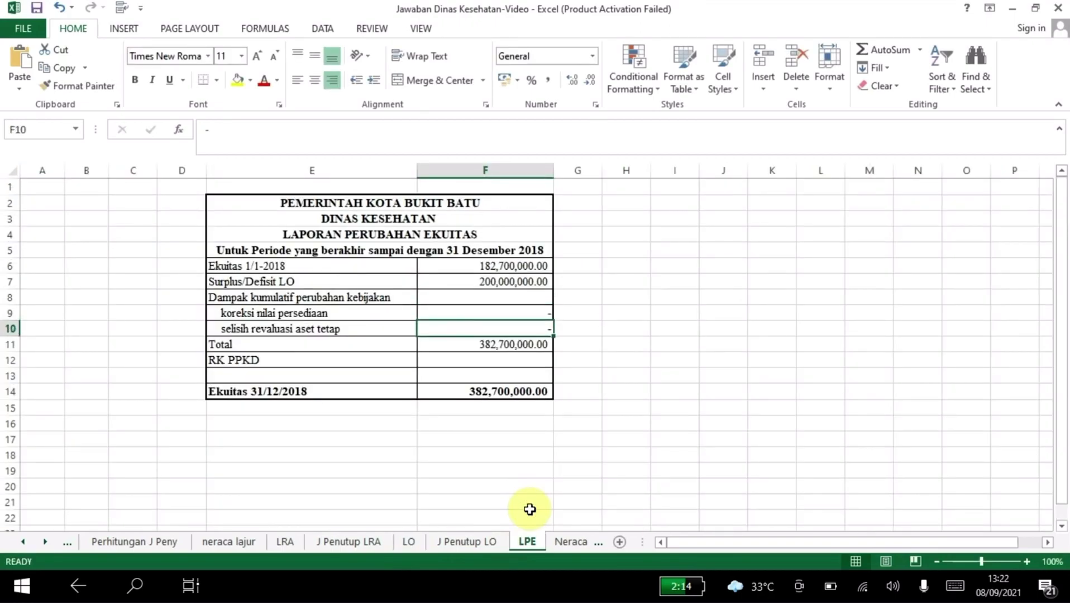
pyautogui.press('Up')
pyautogui.press('Down')
pyautogui.press('Down')
pyautogui.press('Up')
pyautogui.press('Up')
pyautogui.press('Down')
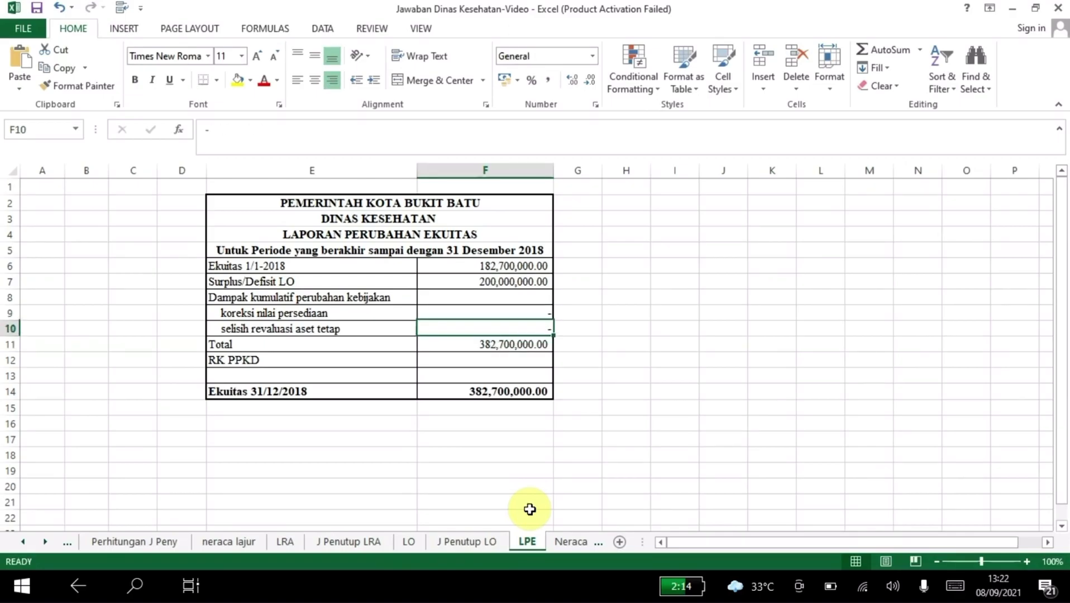
# Step: Link the RK PPKD amount in F12 to the Neraca credit of RK PPKD, cell O25 of neraca lajur
pyautogui.press('Down')
pyautogui.press('Down')
pyautogui.press('Up')
pyautogui.press('Down')
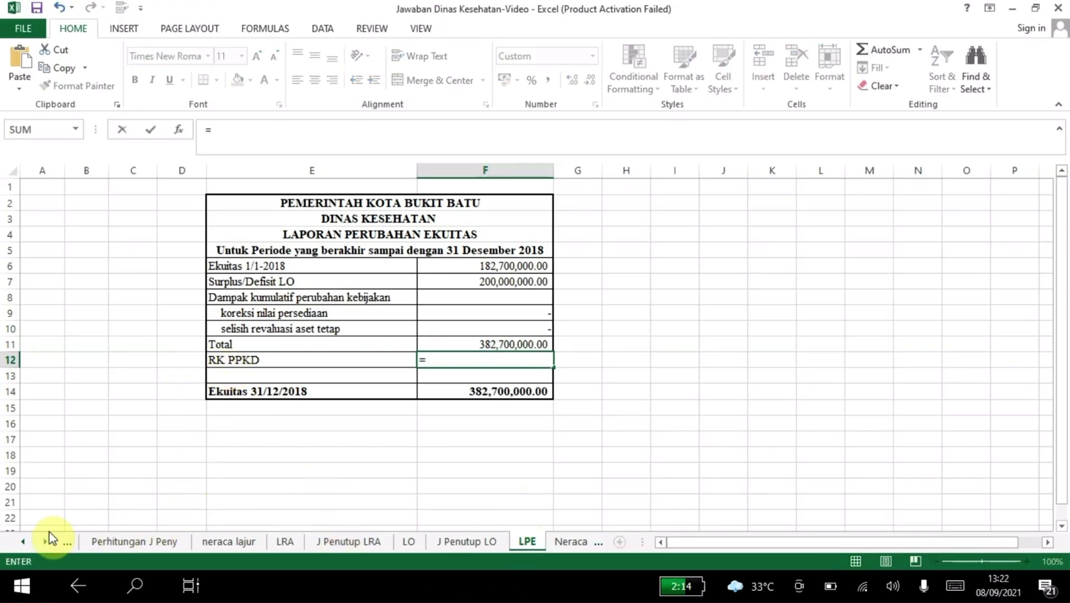
pyautogui.click(24, 542)
pyautogui.click(25, 542)
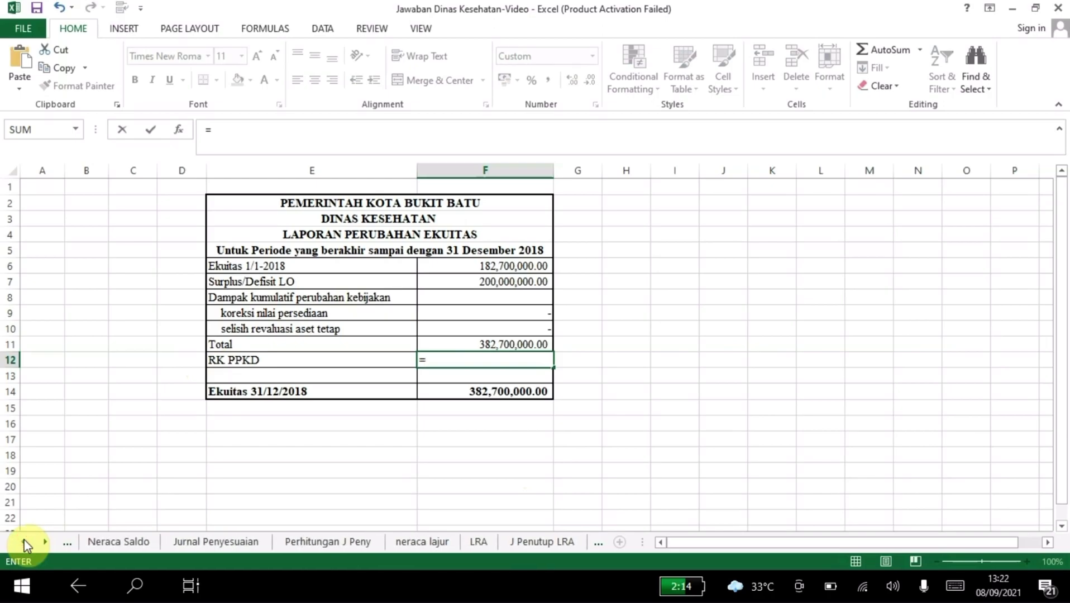
pyautogui.click(46, 543)
pyautogui.click(46, 543)
pyautogui.click(46, 542)
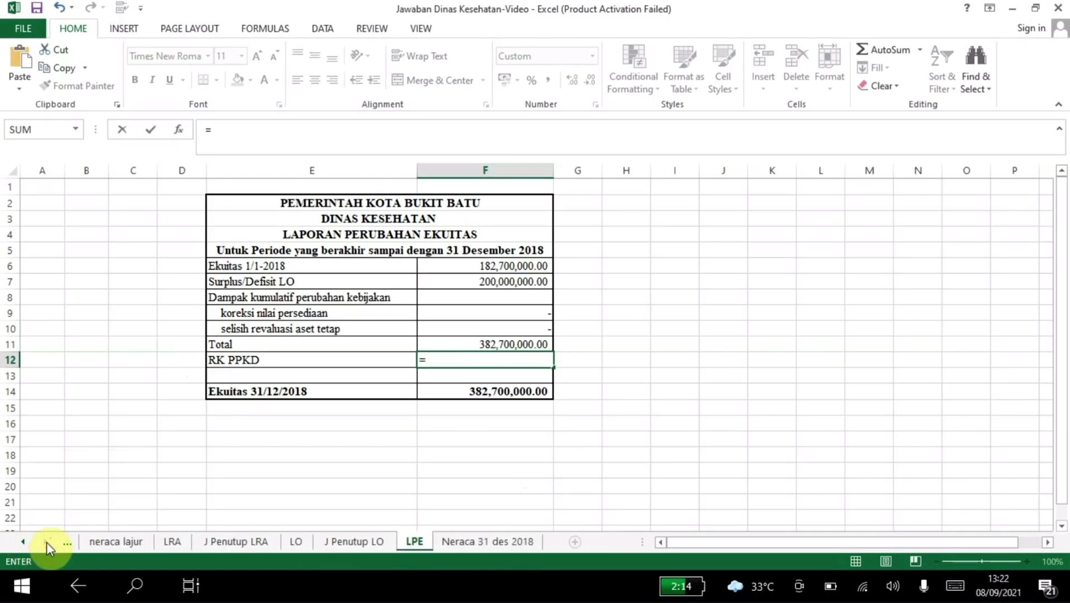
pyautogui.click(107, 543)
pyautogui.click(304, 469)
pyautogui.click(328, 333)
pyautogui.press('Right')
pyautogui.press('Right')
pyautogui.press('Right')
pyautogui.press('Right')
pyautogui.press('Right')
pyautogui.press('Right')
pyautogui.press('Right')
pyautogui.press('Right')
pyautogui.press('Right')
pyautogui.press('Right')
pyautogui.press('Right')
pyautogui.press('Right')
pyautogui.press('Right')
pyautogui.press('Right')
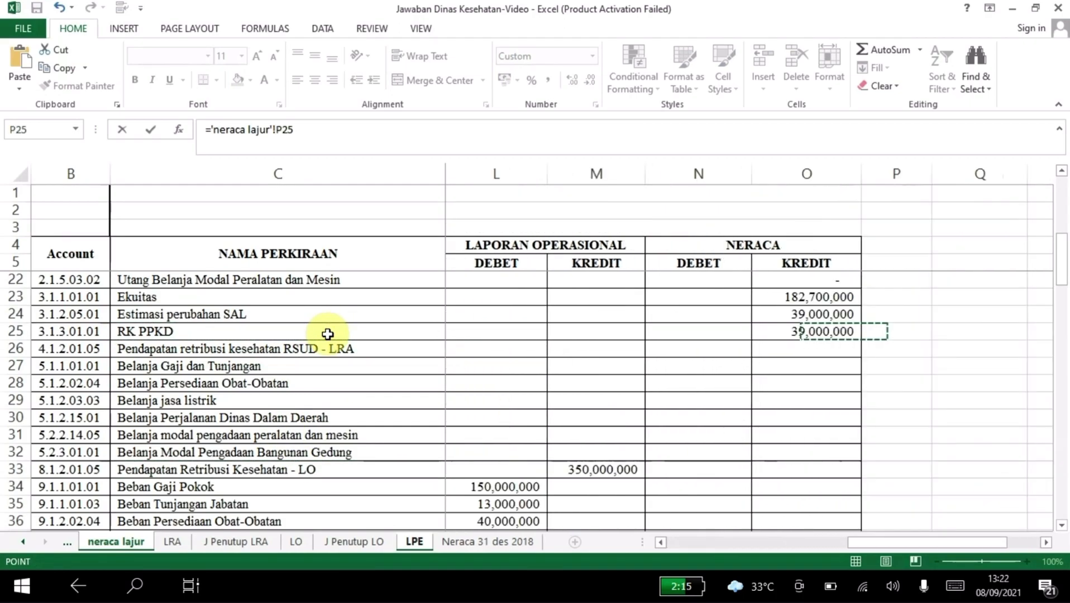
pyautogui.press('Left')
pyautogui.press('Left')
pyautogui.press('Left')
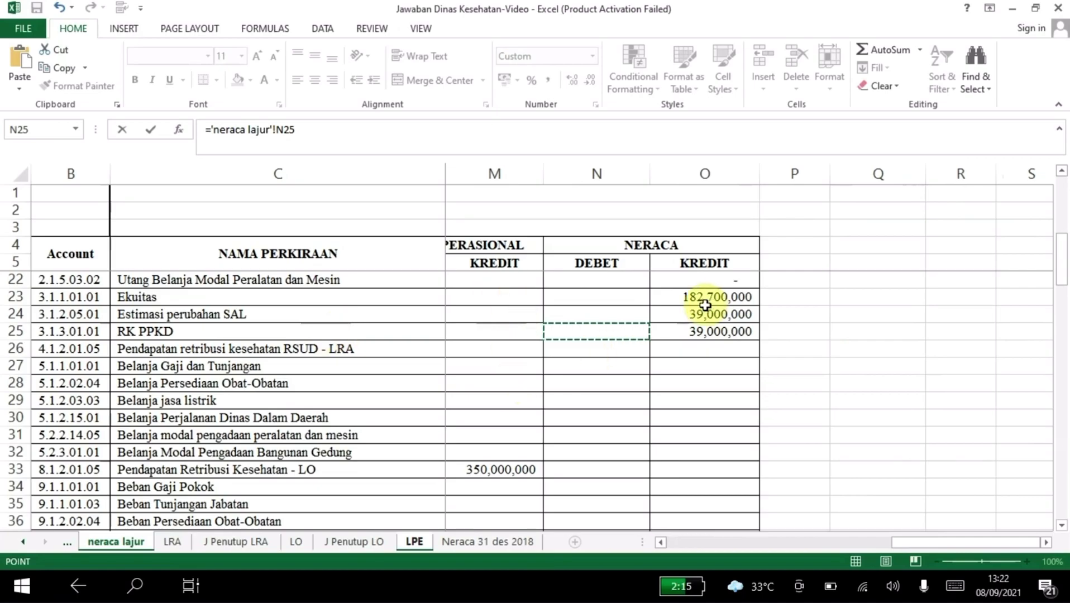
pyautogui.click(687, 330)
pyautogui.press('Down')
pyautogui.press('Down')
pyautogui.press('Down')
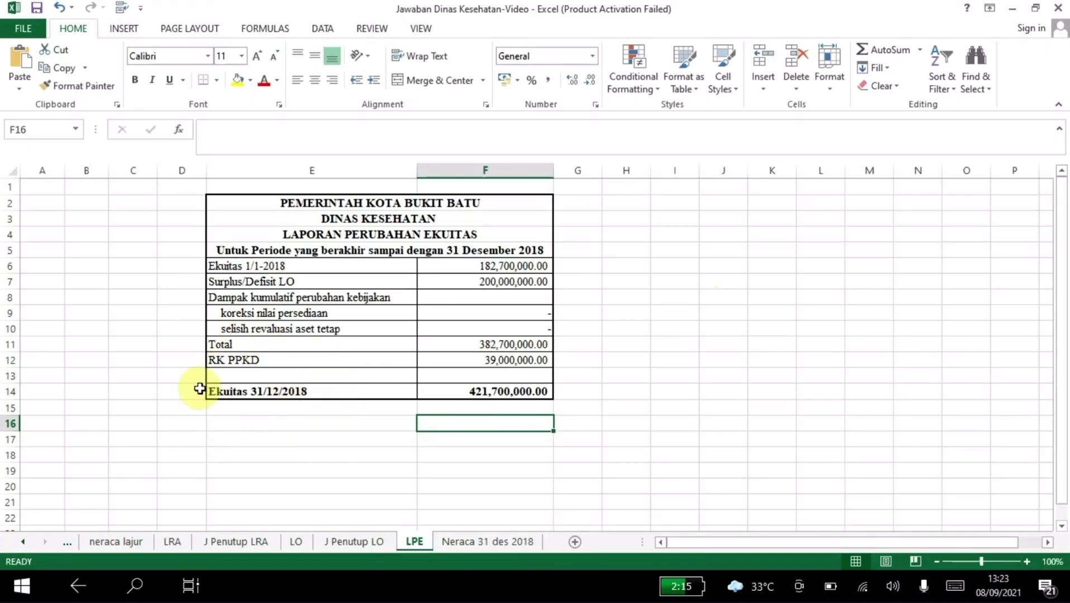
# Step: In the Neraca 31 des 2018 sheet, link the 2018 Ekuitas in G39 to the closing equity cell F14 of LPE
pyautogui.click(440, 542)
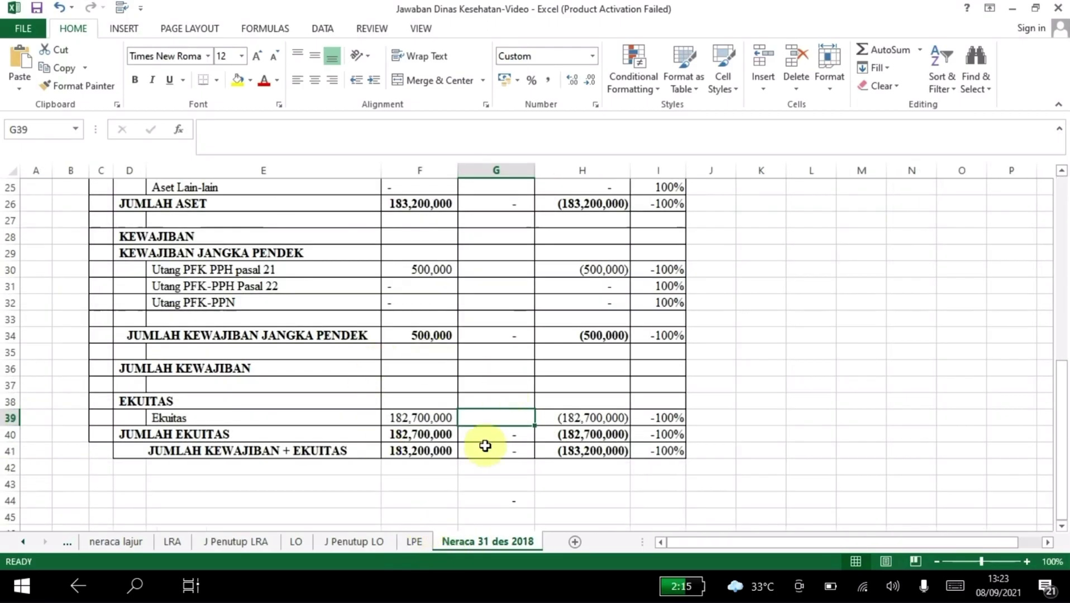
pyautogui.write('=')
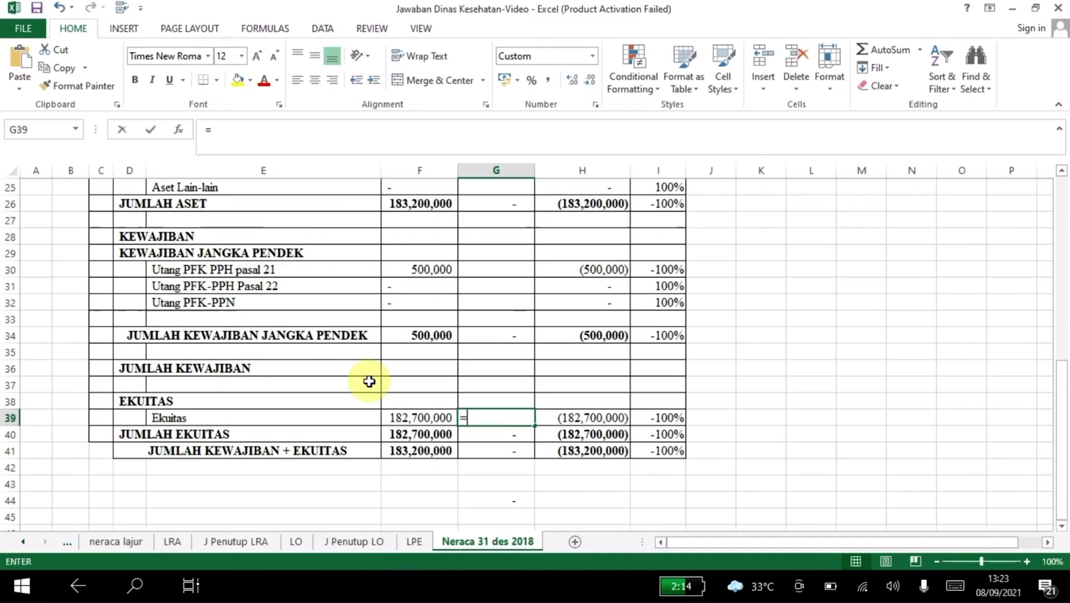
pyautogui.click(410, 541)
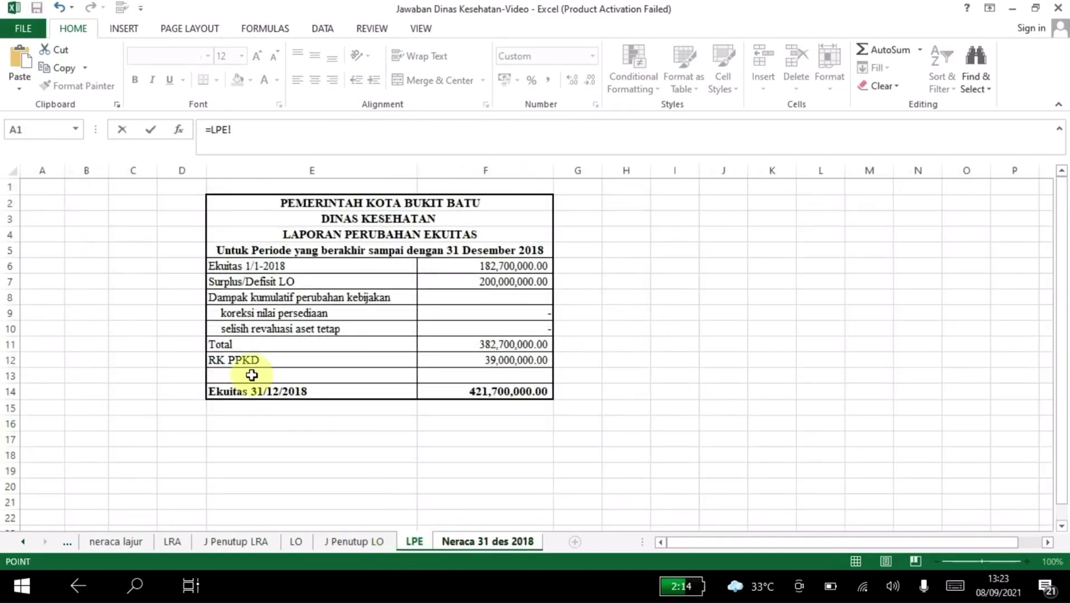
pyautogui.click(491, 397)
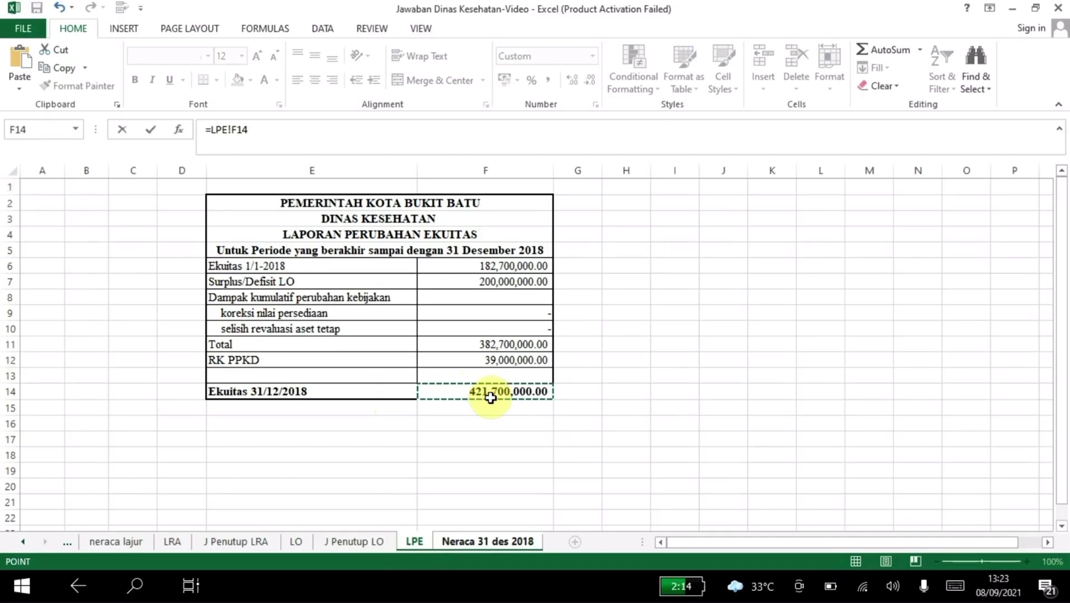
pyautogui.press('Return')
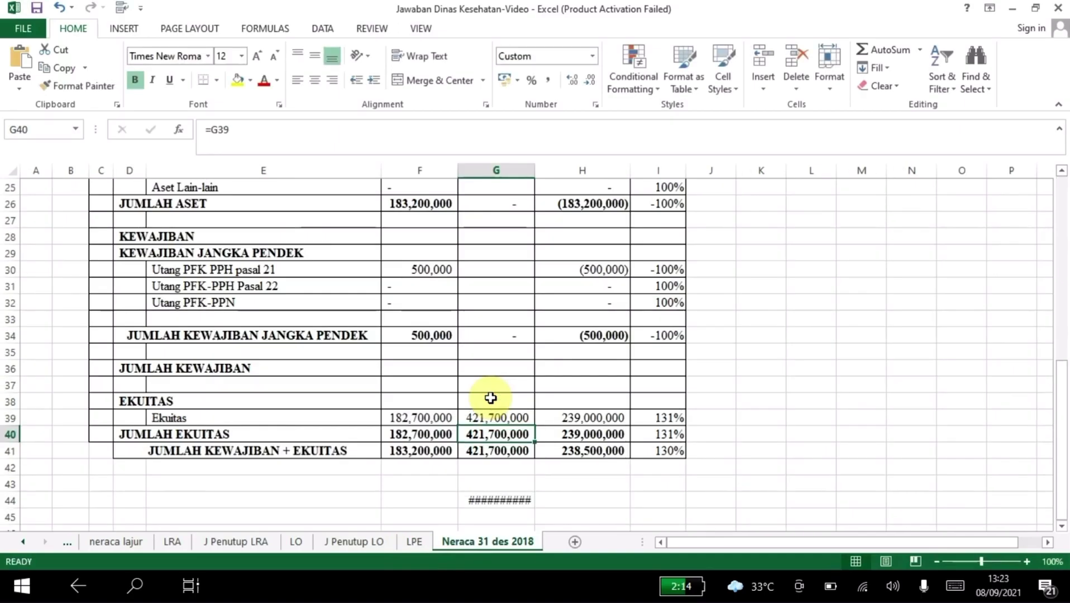
# Step: Link the 2018 amount of Kas dibendahara Pengeluaran in G9 to its Neraca debit, cell N7 of neraca lajur
pyautogui.moveTo(1061, 435); pyautogui.dragTo(1040, 227)
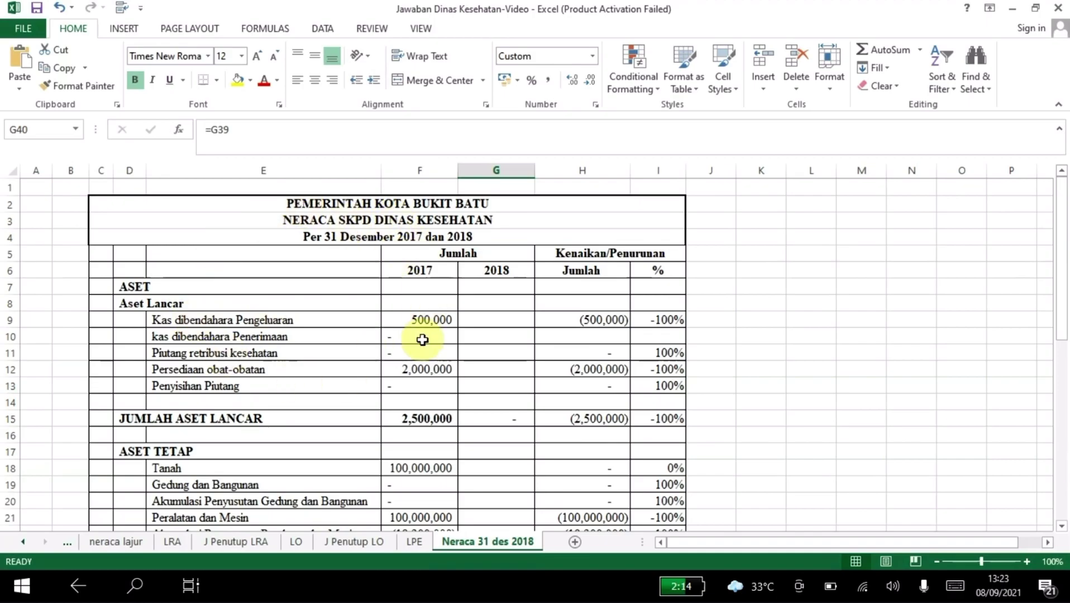
pyautogui.click(481, 316)
pyautogui.write('=')
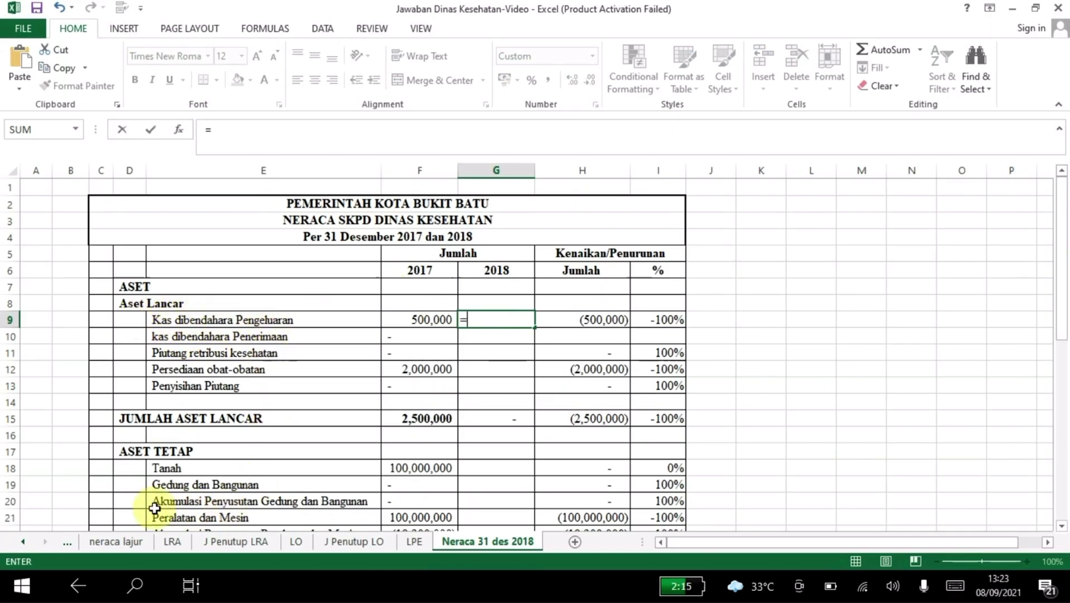
pyautogui.click(117, 543)
pyautogui.click(174, 262)
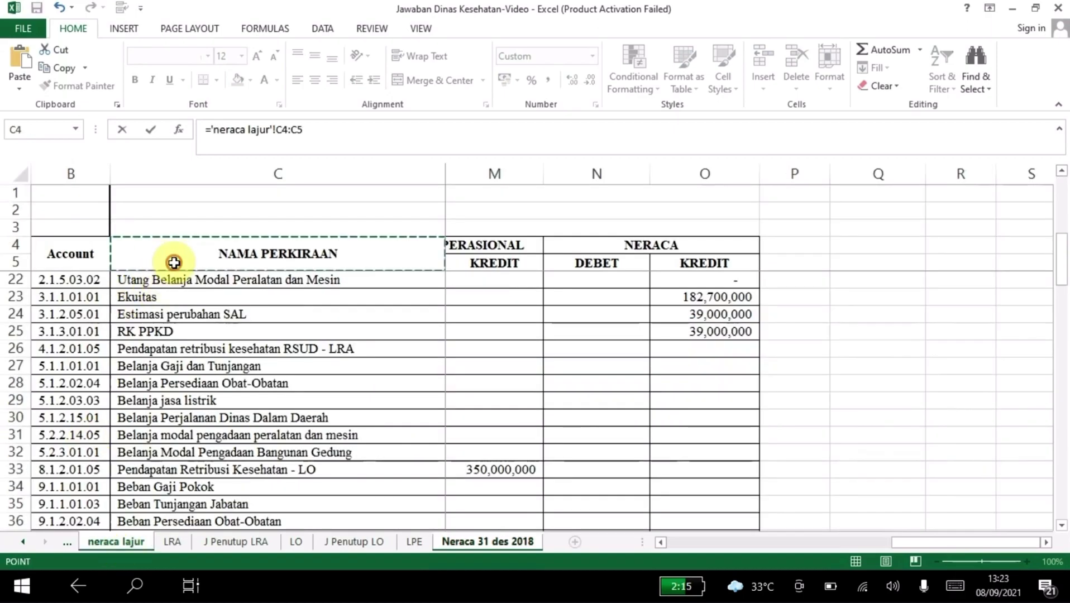
pyautogui.press('Down')
pyautogui.press('Down')
pyautogui.press('Right')
pyautogui.press('Right')
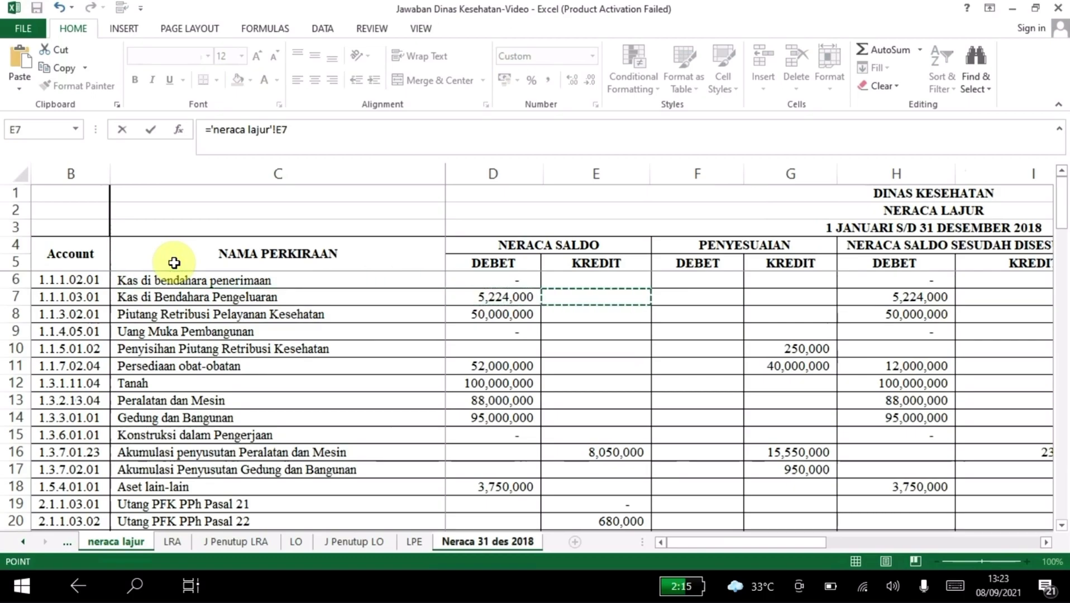
pyautogui.press('Right')
pyautogui.press('Right')
pyautogui.press('Right')
pyautogui.press('Right')
pyautogui.press('Right')
pyautogui.press('Right')
pyautogui.press('Right')
pyautogui.press('Right')
pyautogui.press('Right')
pyautogui.press('Right')
pyautogui.press('Right')
pyautogui.press('Right')
pyautogui.press('Right')
pyautogui.press('Left')
pyautogui.press('Left')
pyautogui.press('Left')
pyautogui.press('Left')
pyautogui.press('Left')
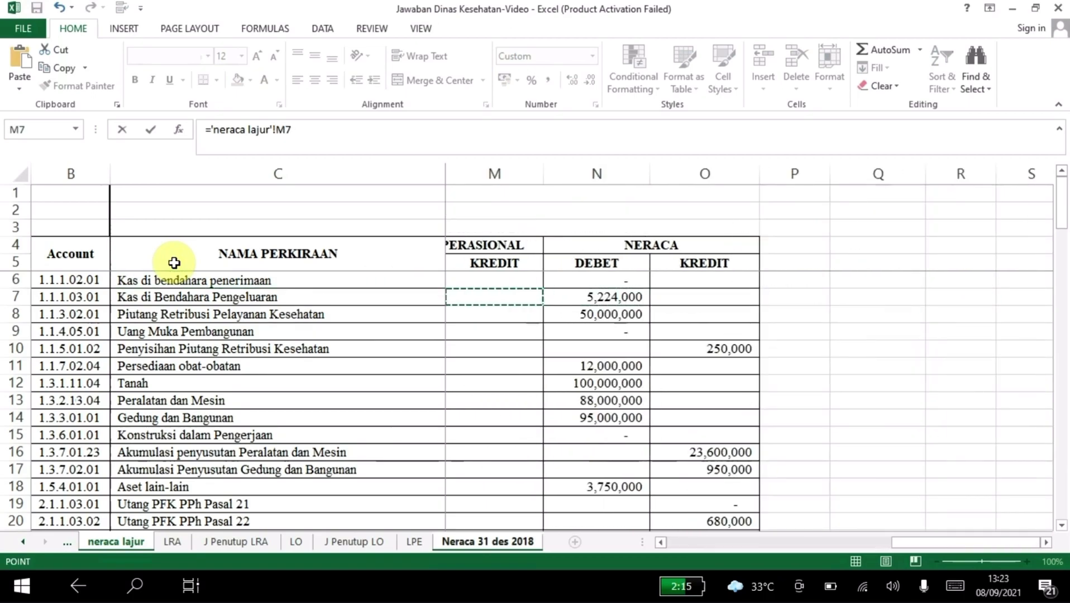
pyautogui.click(623, 292)
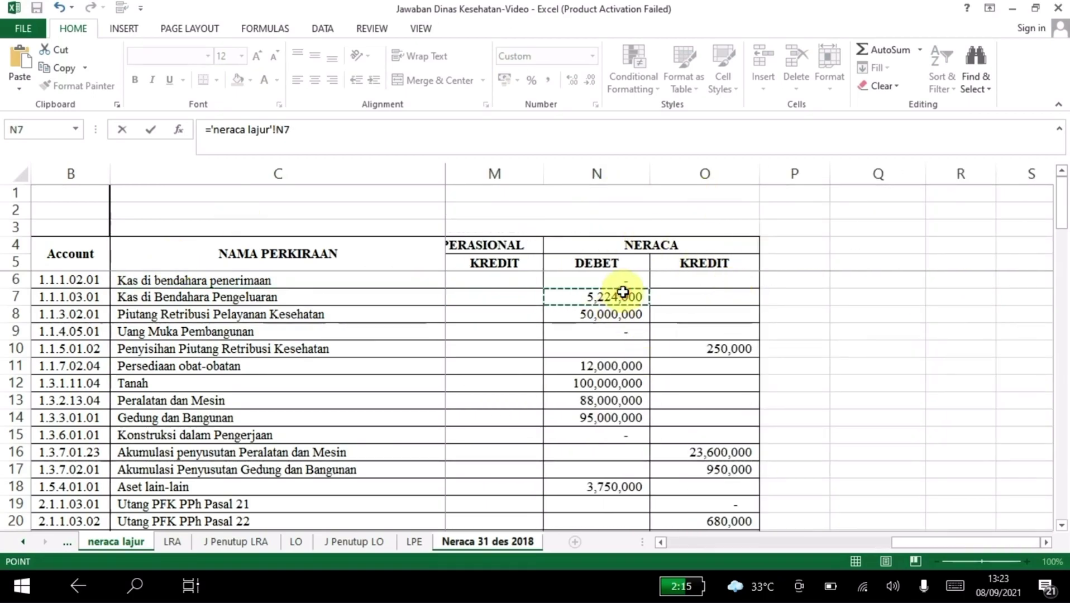
pyautogui.press('Return')
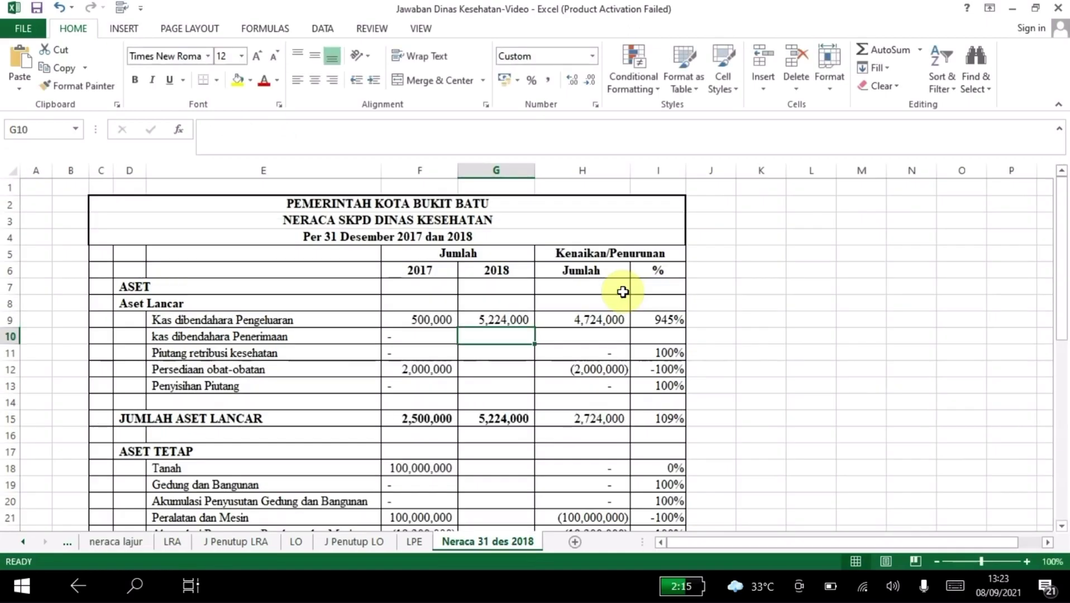
# Step: Examine the 2018 column down to the check in G44 comparing total assets with total liabilities plus equity
pyautogui.press('Down')
pyautogui.press('Down')
pyautogui.press('Down')
pyautogui.press('Down')
pyautogui.press('Down')
pyautogui.press('Down')
pyautogui.press('Down')
pyautogui.press('Down')
pyautogui.press('Down')
pyautogui.press('Down')
pyautogui.press('Down')
pyautogui.press('Down')
pyautogui.press('Down')
pyautogui.press('Down')
pyautogui.press('Down')
pyautogui.press('Down')
pyautogui.press('Down')
pyautogui.press('Down')
pyautogui.press('Down')
pyautogui.press('Down')
pyautogui.press('Down')
pyautogui.press('Down')
pyautogui.press('Down')
pyautogui.press('Down')
pyautogui.press('Down')
pyautogui.press('Down')
pyautogui.press('Down')
pyautogui.press('Down')
pyautogui.press('Down')
pyautogui.press('Down')
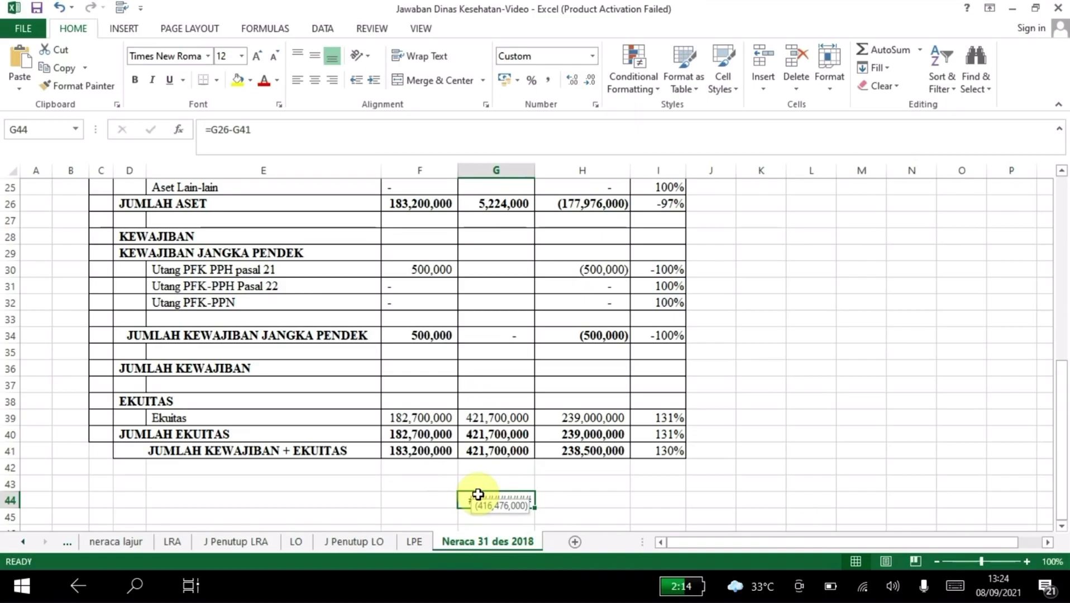
pyautogui.click(414, 504)
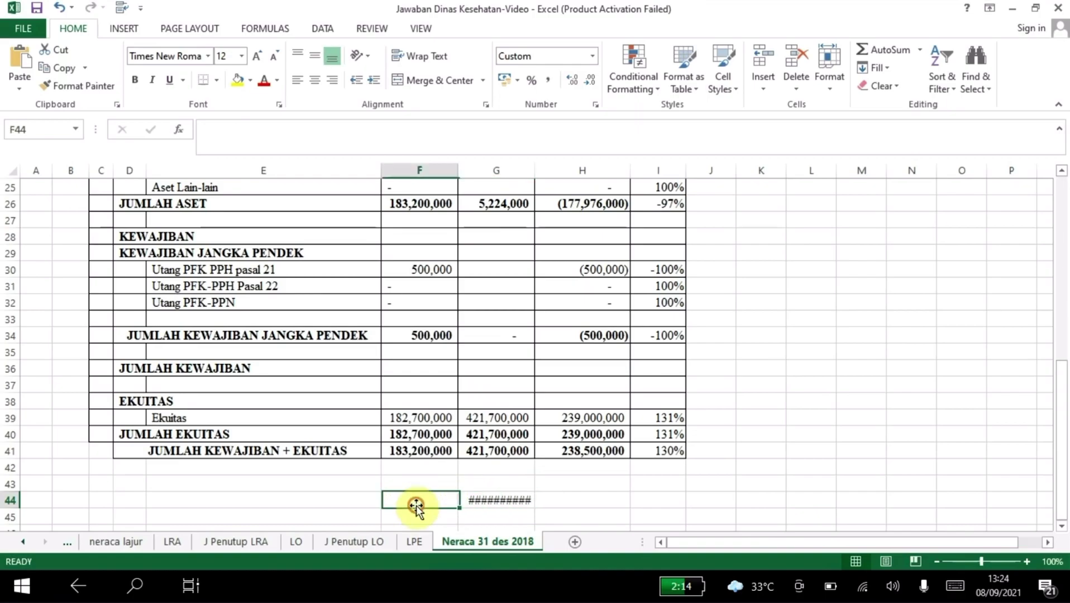
pyautogui.click(467, 505)
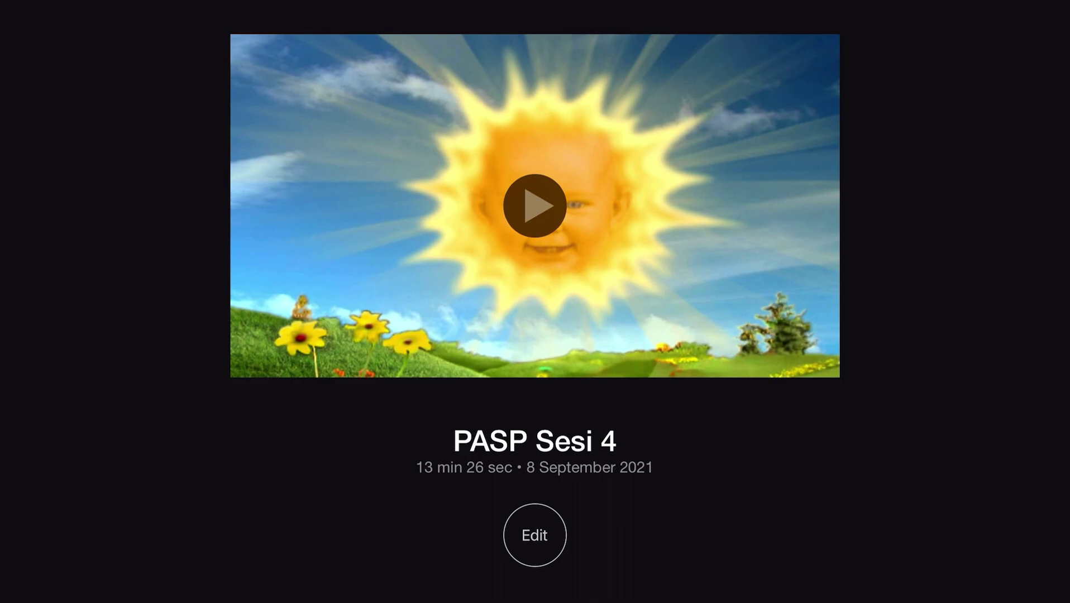
pyautogui.moveTo(1017, 3); pyautogui.dragTo(1017, 224)
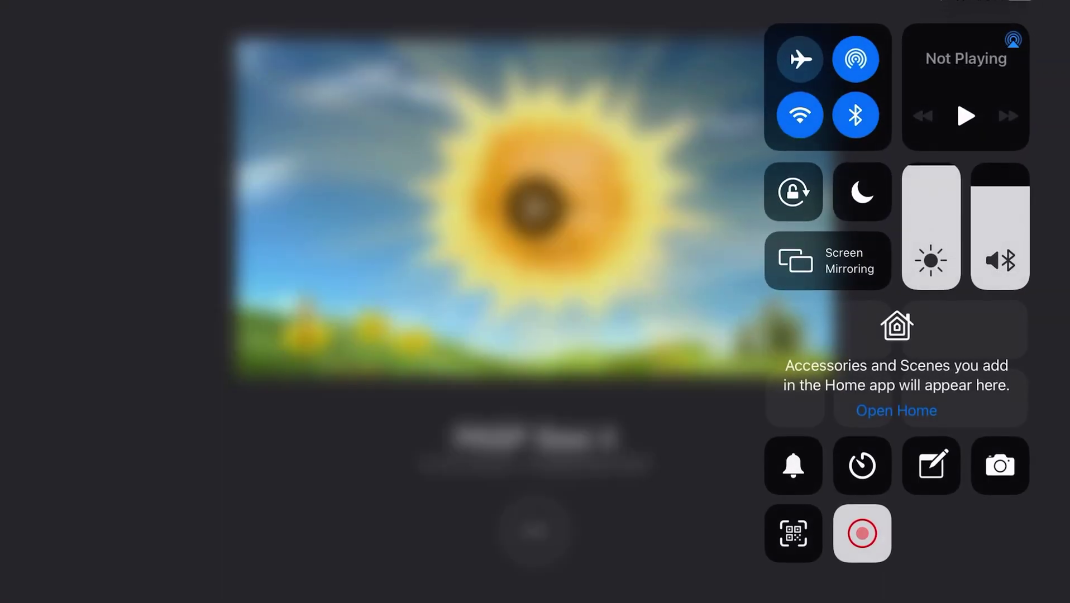